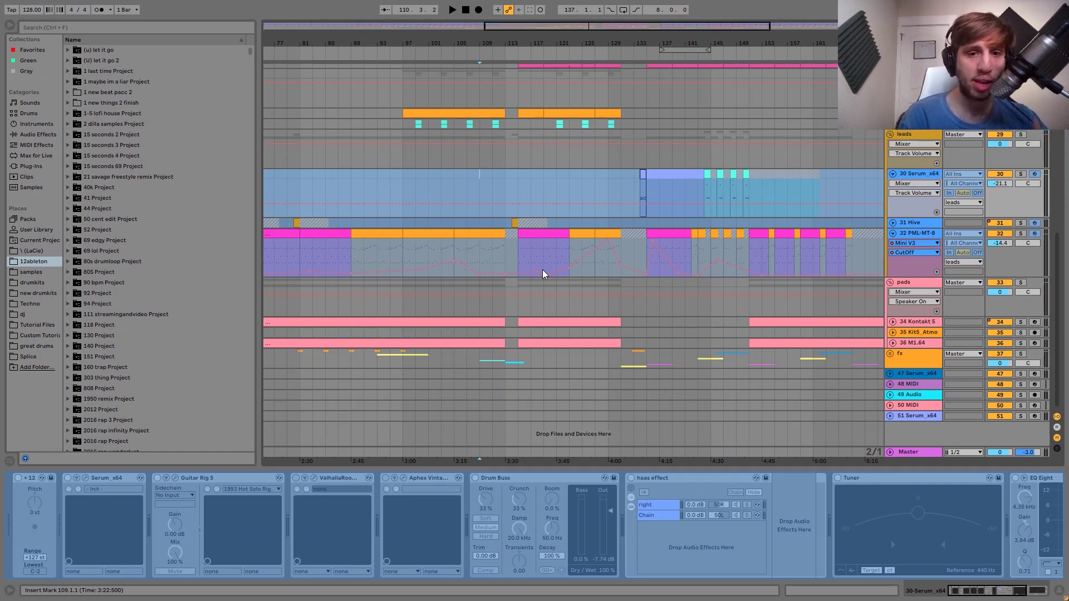
Play the arrangement from bar 109 to about bar 137 and look over the percussion, bass, lead, pad and fx tracks.
key("space")
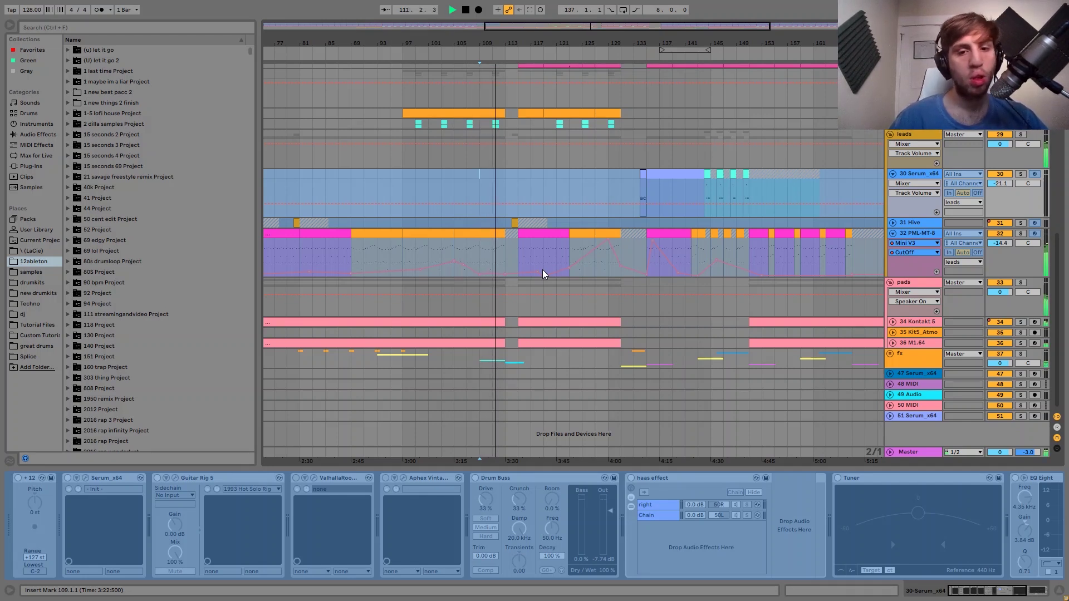
scroll(544, 273, "up", 3)
scroll(544, 273, "up", 10)
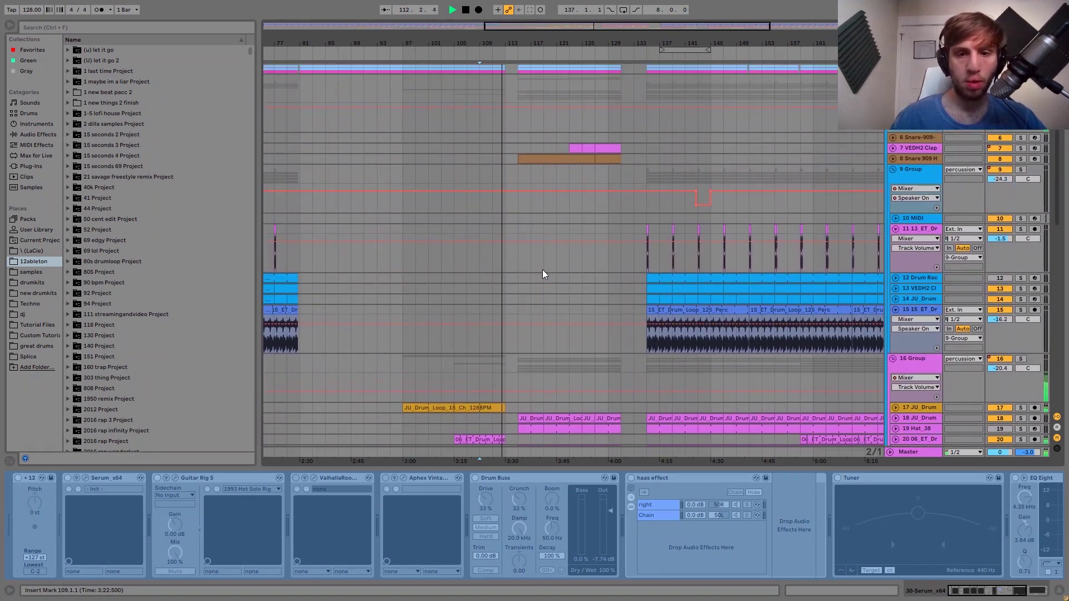
scroll(542, 270, "down", 5)
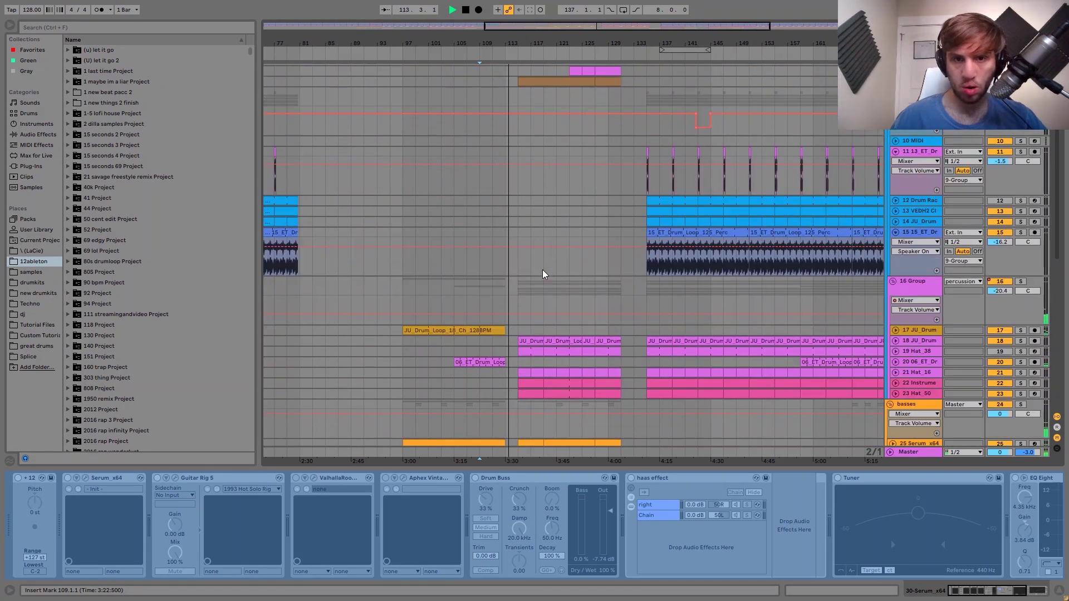
scroll(542, 270, "down", 6)
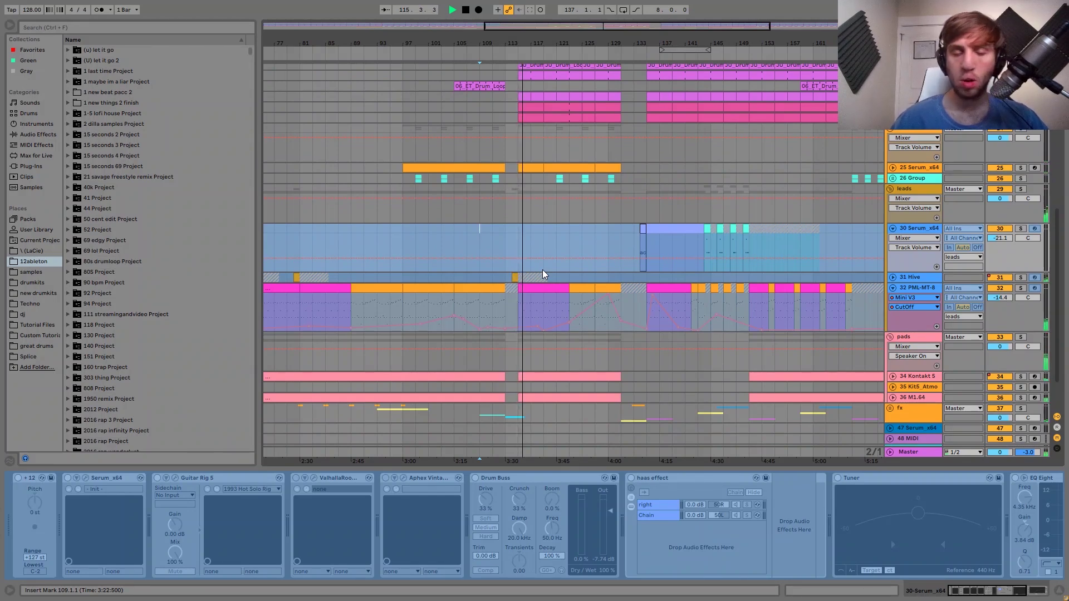
scroll(542, 269, "down", 2)
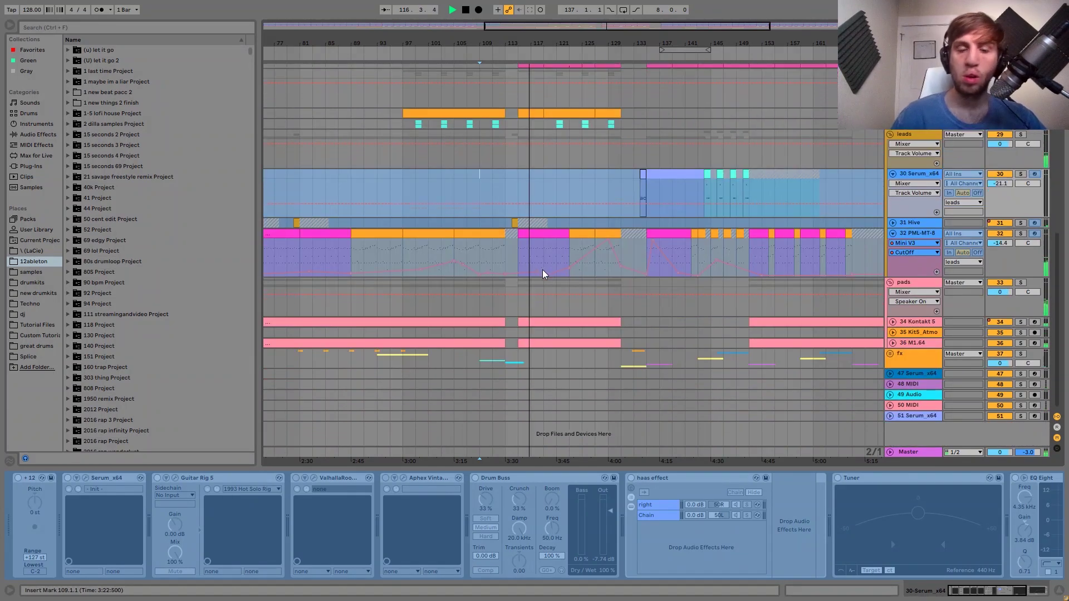
scroll(607, 230, "up", 2)
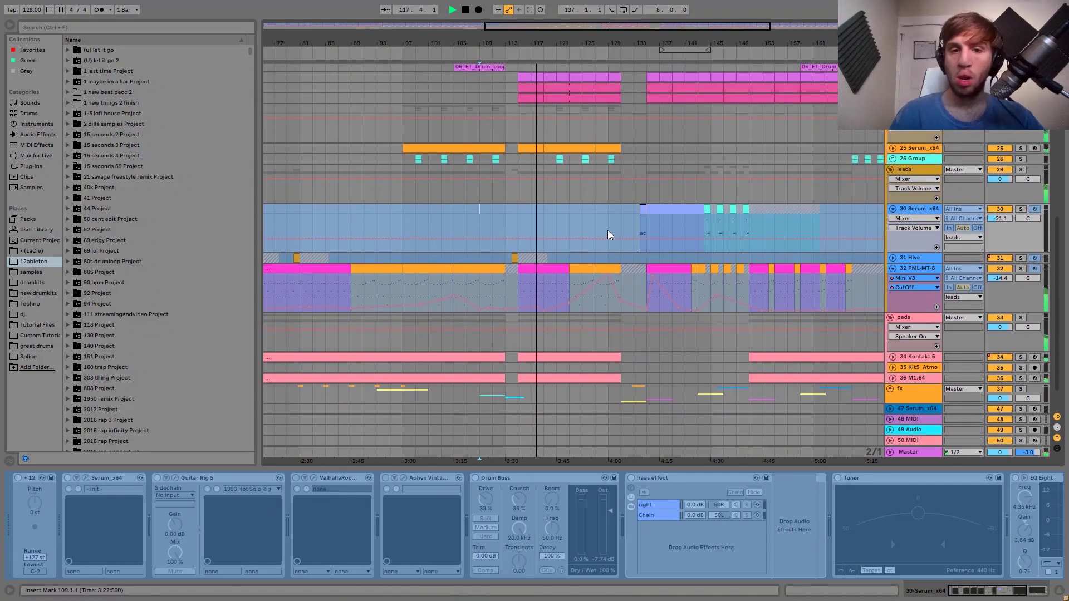
scroll(607, 229, "up", 1)
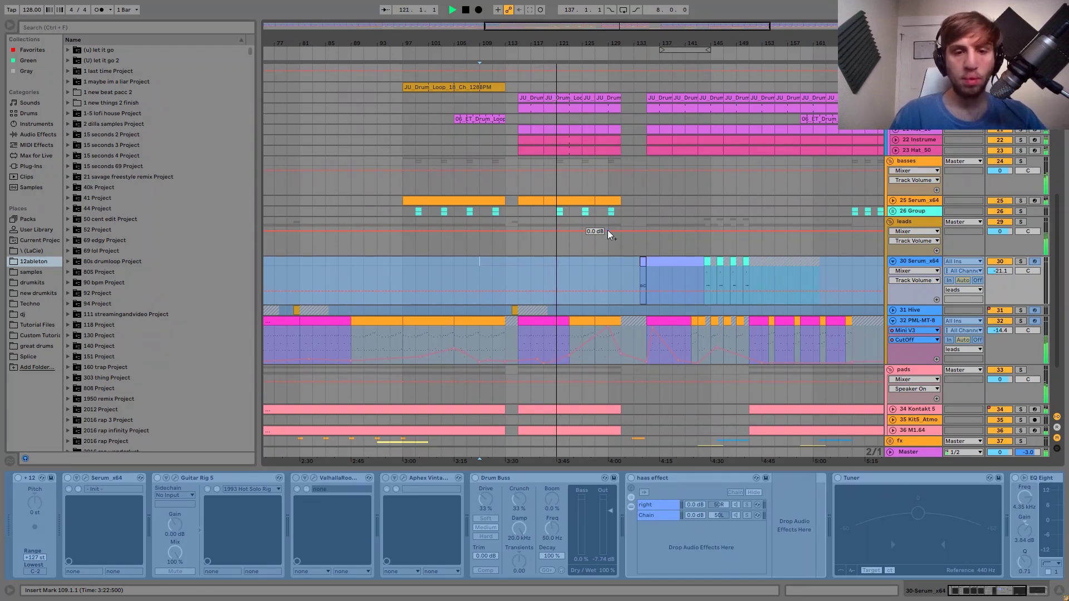
scroll(607, 229, "down", 1)
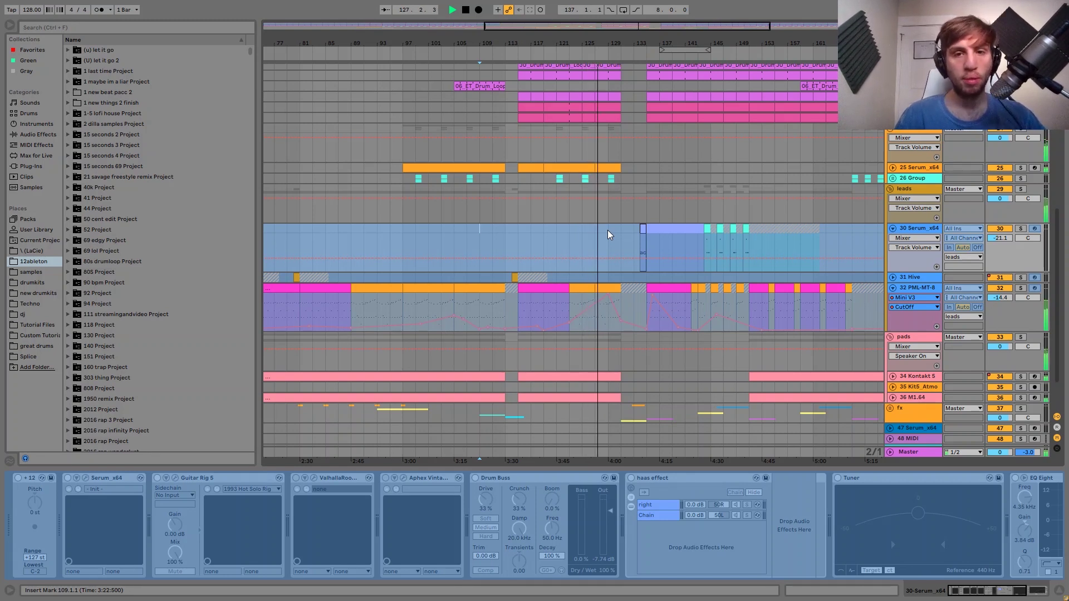
scroll(607, 230, "up", 2)
scroll(607, 230, "down", 4)
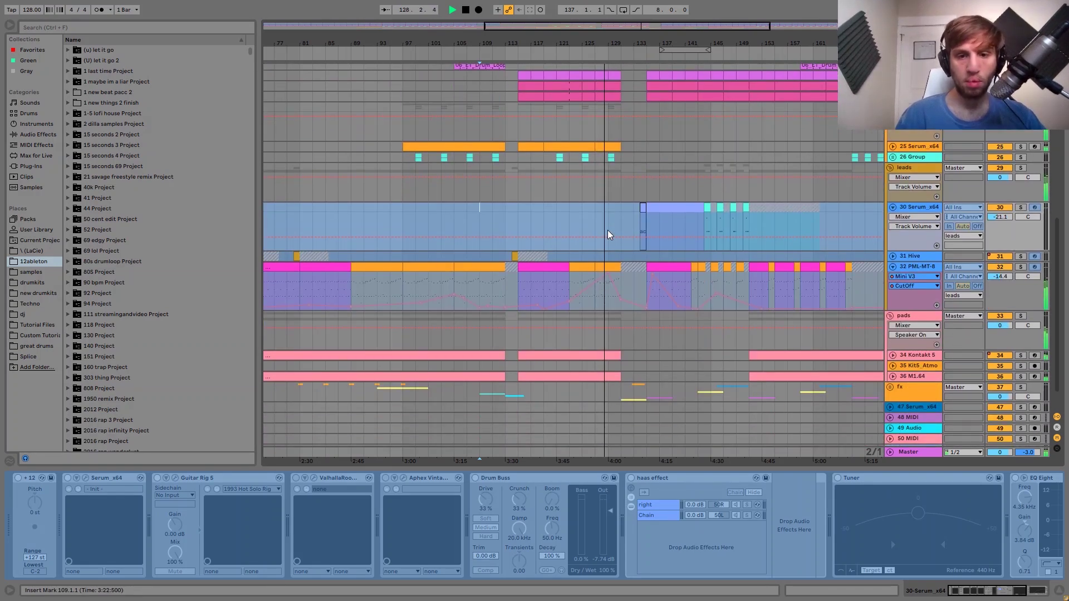
scroll(607, 229, "down", 1)
scroll(607, 229, "up", 4)
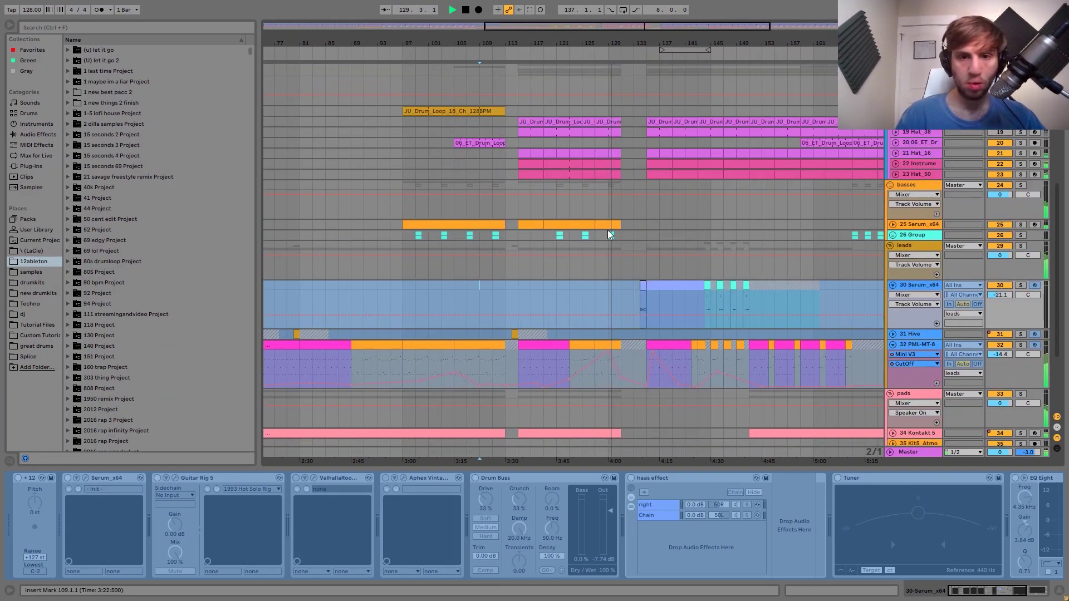
scroll(607, 229, "up", 2)
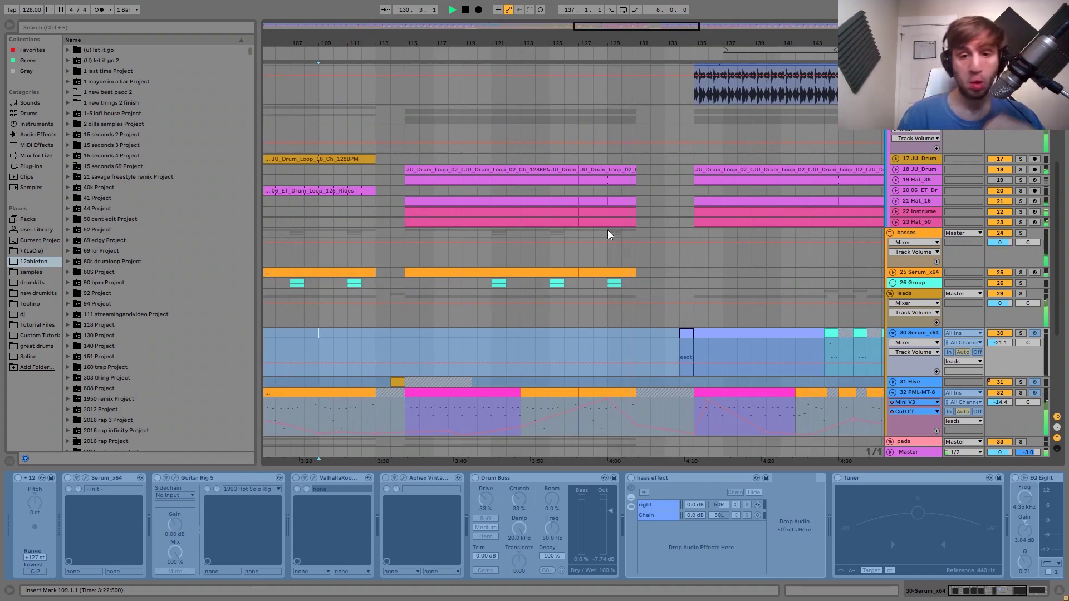
scroll(607, 229, "down", 1)
scroll(607, 229, "down", 3)
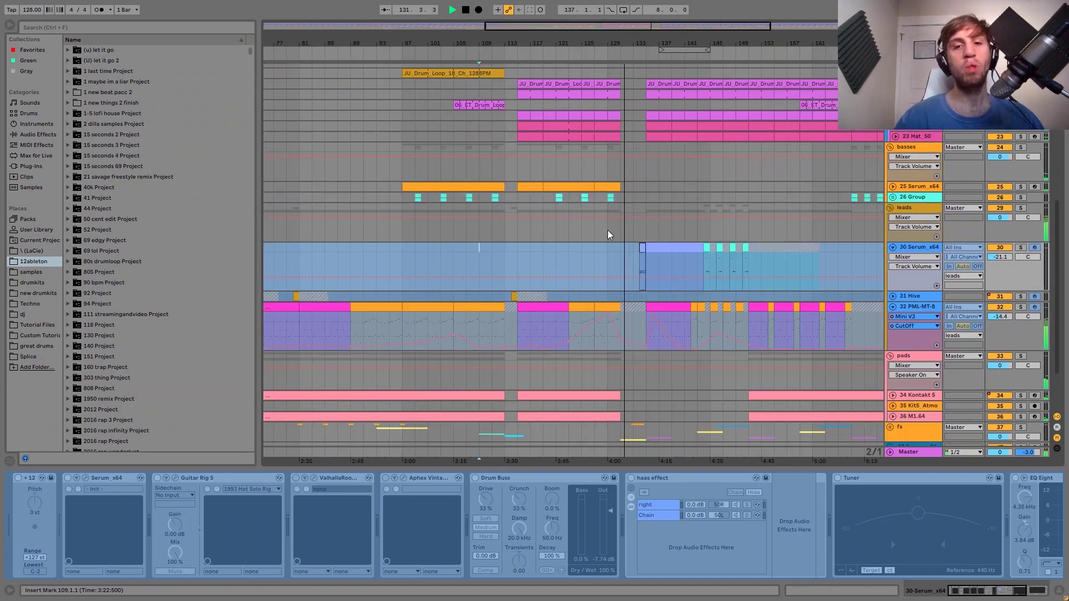
scroll(607, 229, "down", 5)
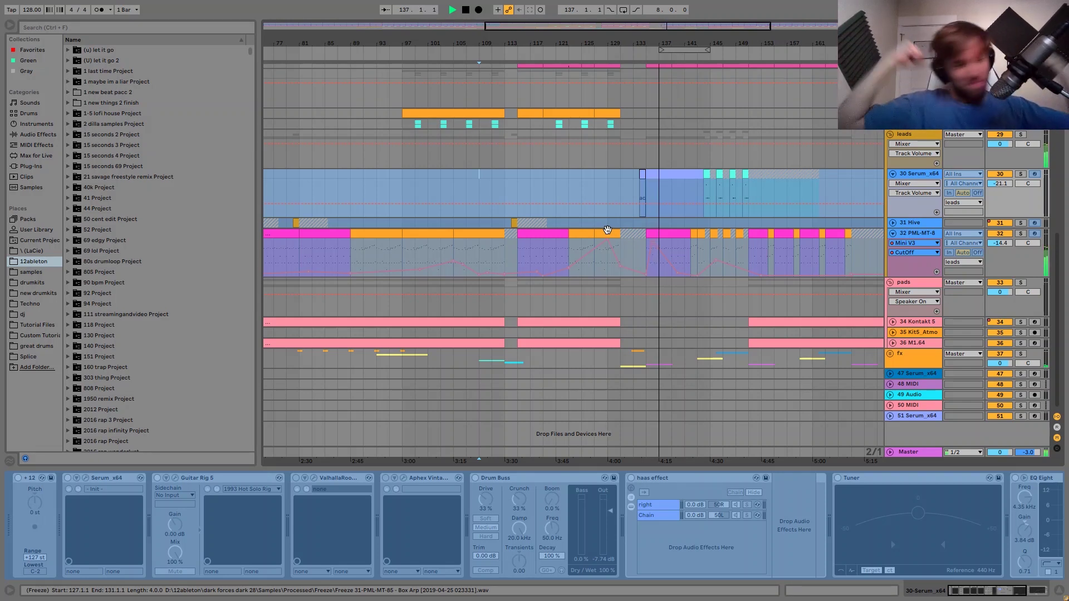
key("space")
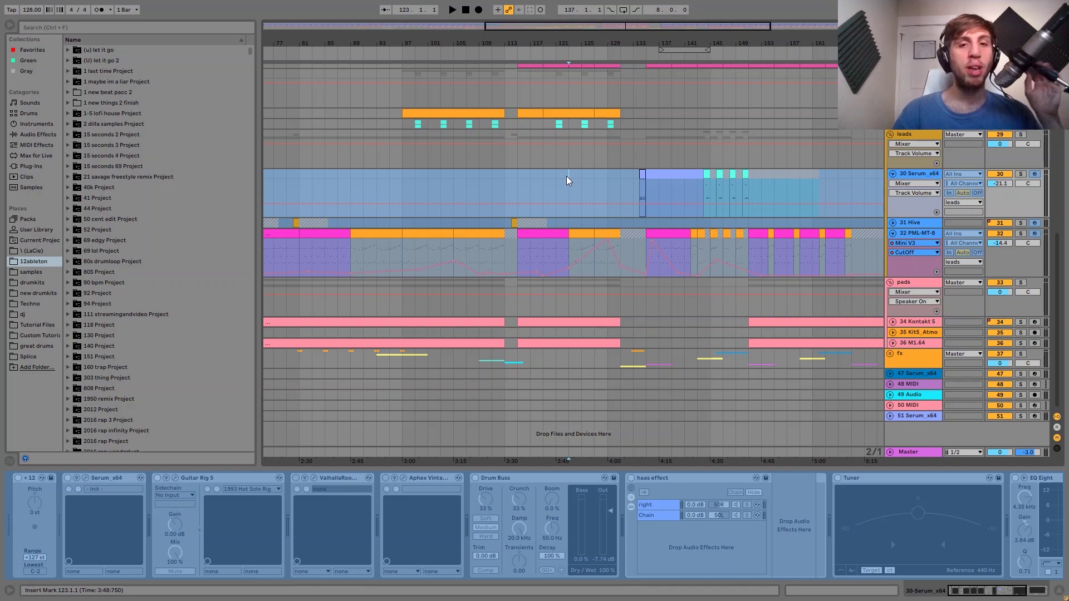
Audition short passages of the full arrangement, ending with playback from bar 119.
key("space")
left_click(519, 175)
key("space")
key("space")
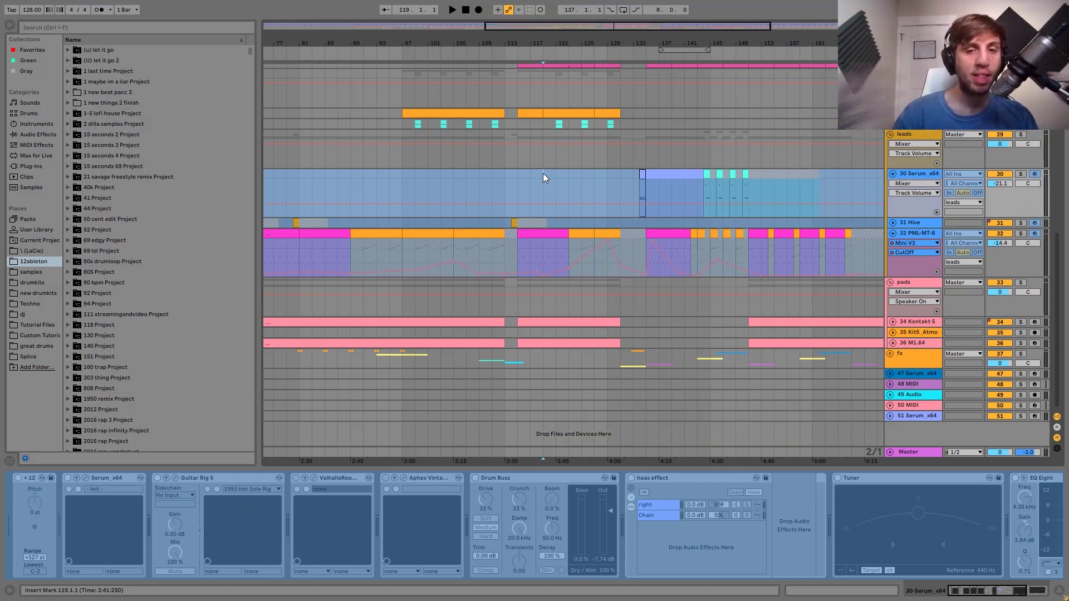
key("space")
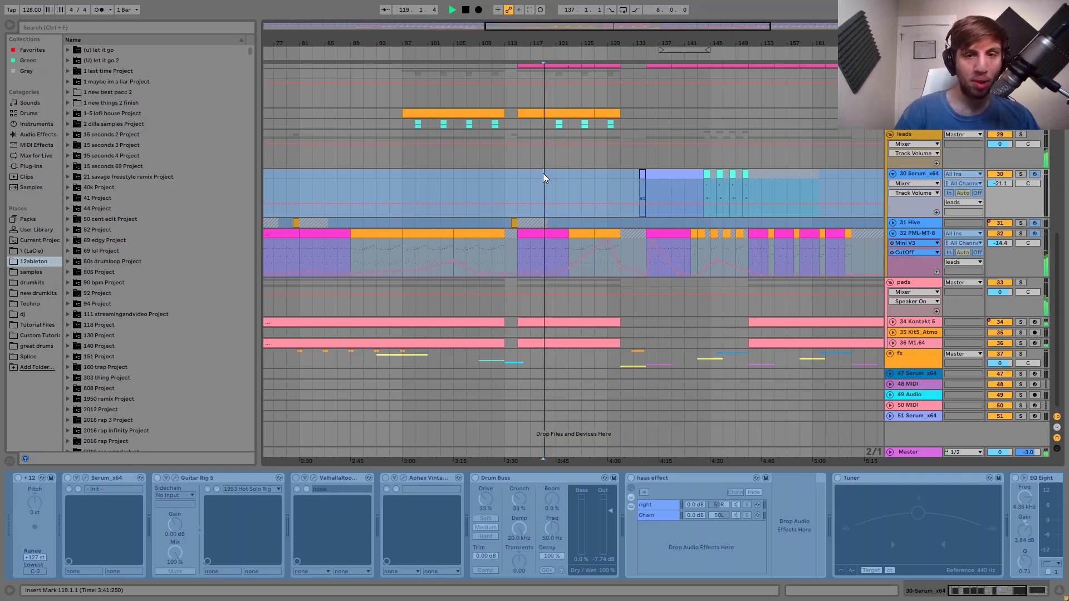
key("space")
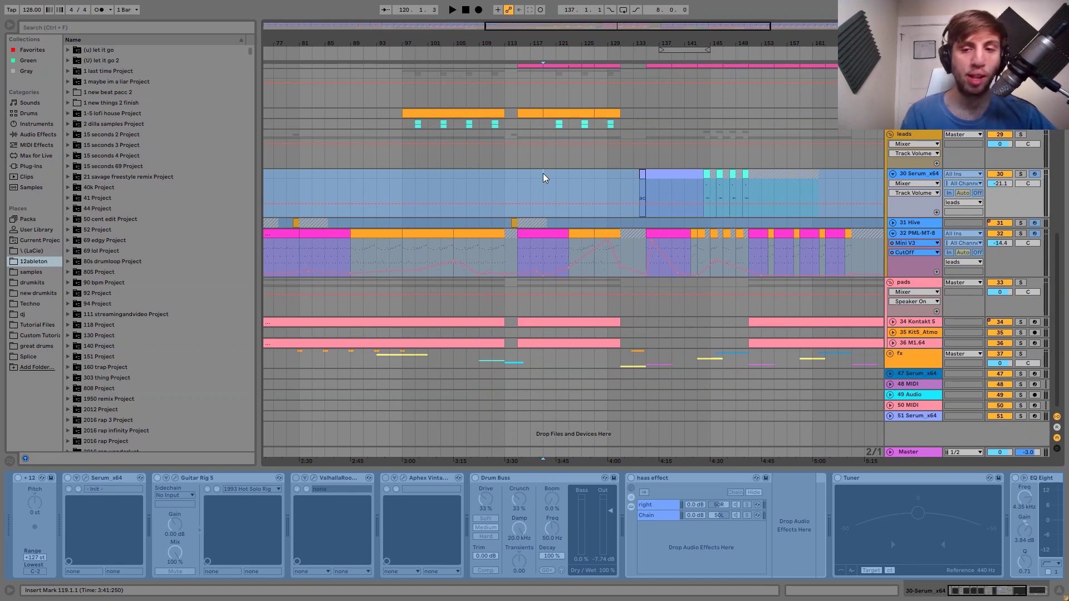
Place the insert marker at bar 123 on the 16 Group percussion track and briefly play from there.
scroll(544, 176, "up", 4)
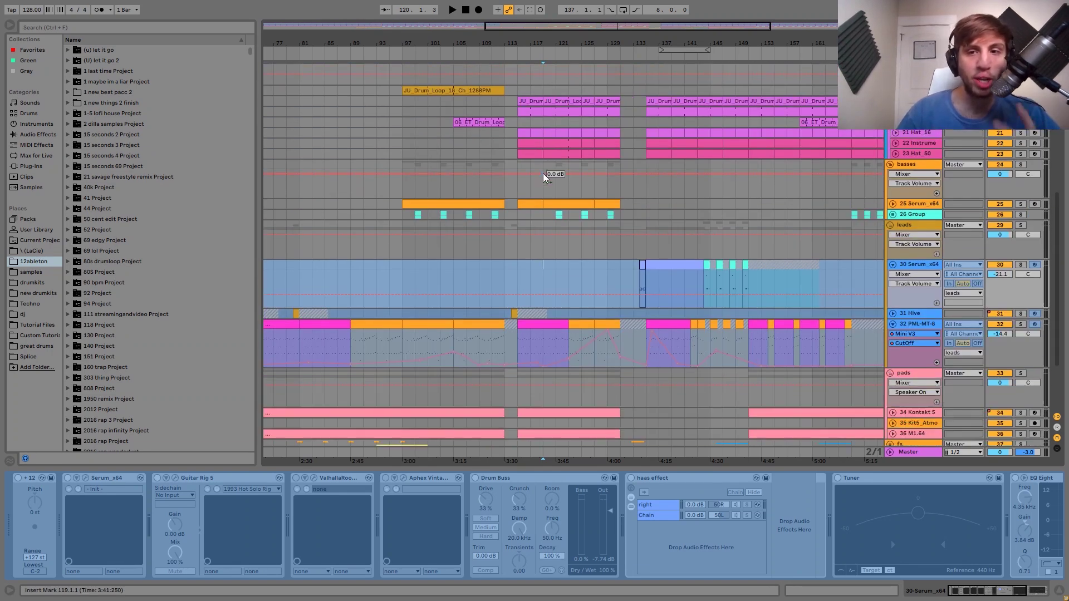
scroll(543, 173, "down", 1)
scroll(543, 172, "up", 4)
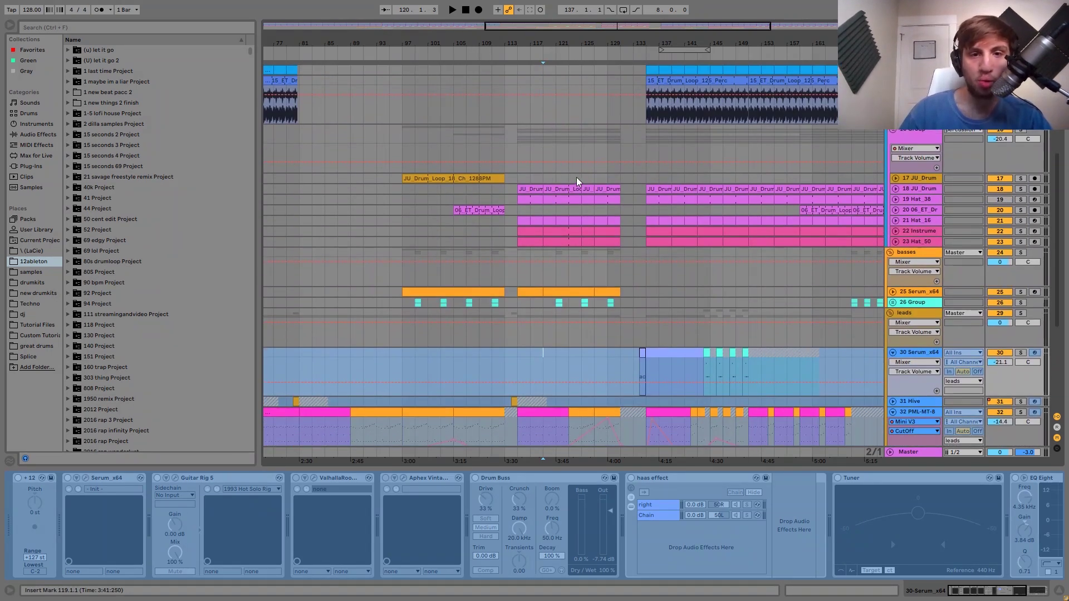
left_click(570, 142)
key("space")
scroll(571, 142, "down", 6)
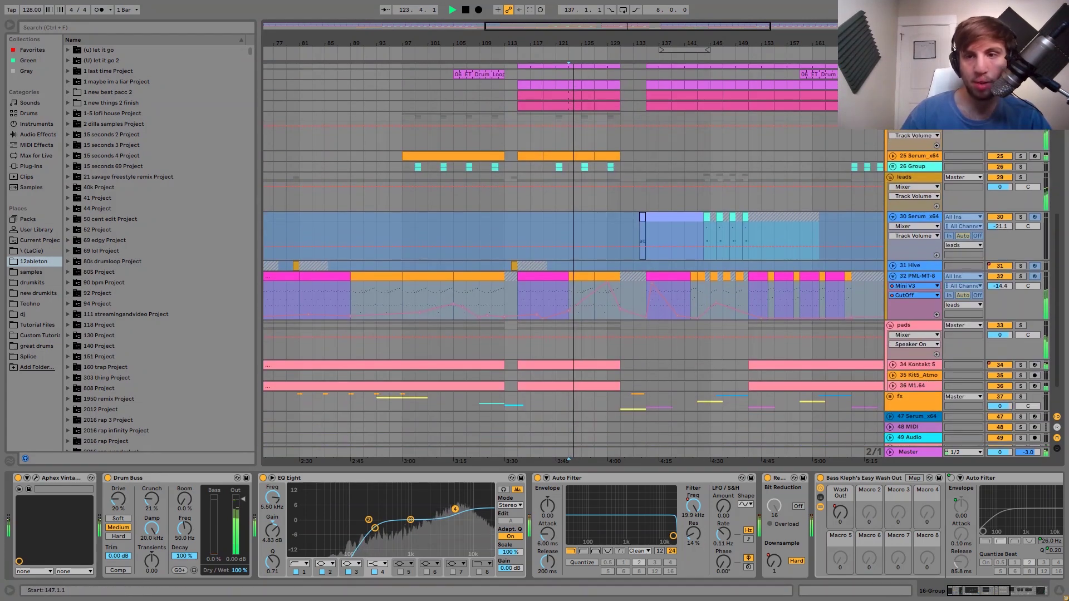
key("space")
scroll(804, 248, "down", 2)
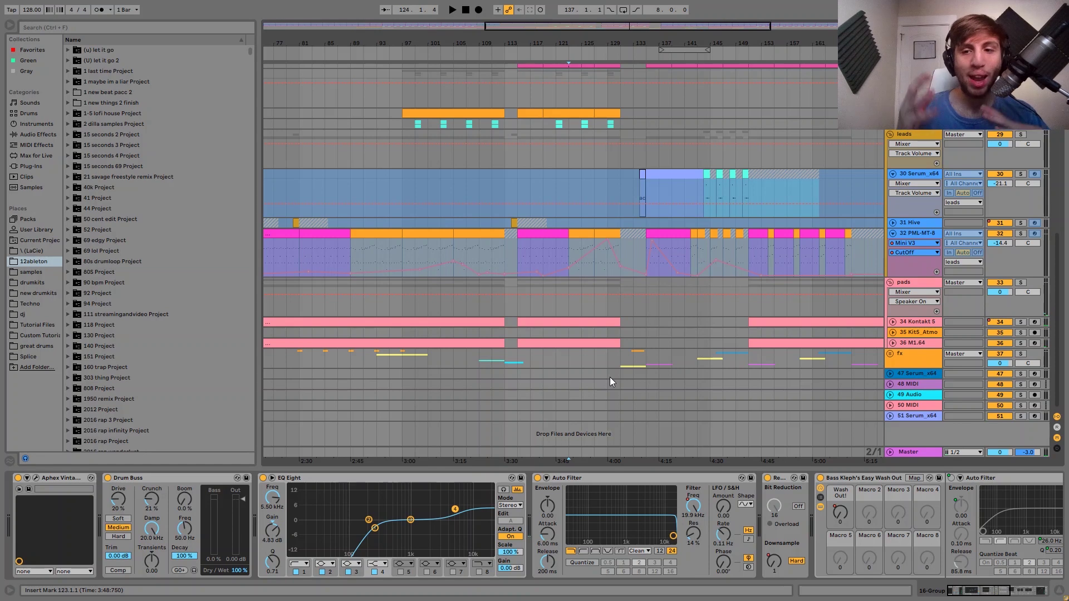
Solo the 32 PML-MT-85 Box Arp track, play it briefly from bar 123, and select the track.
left_click(533, 187)
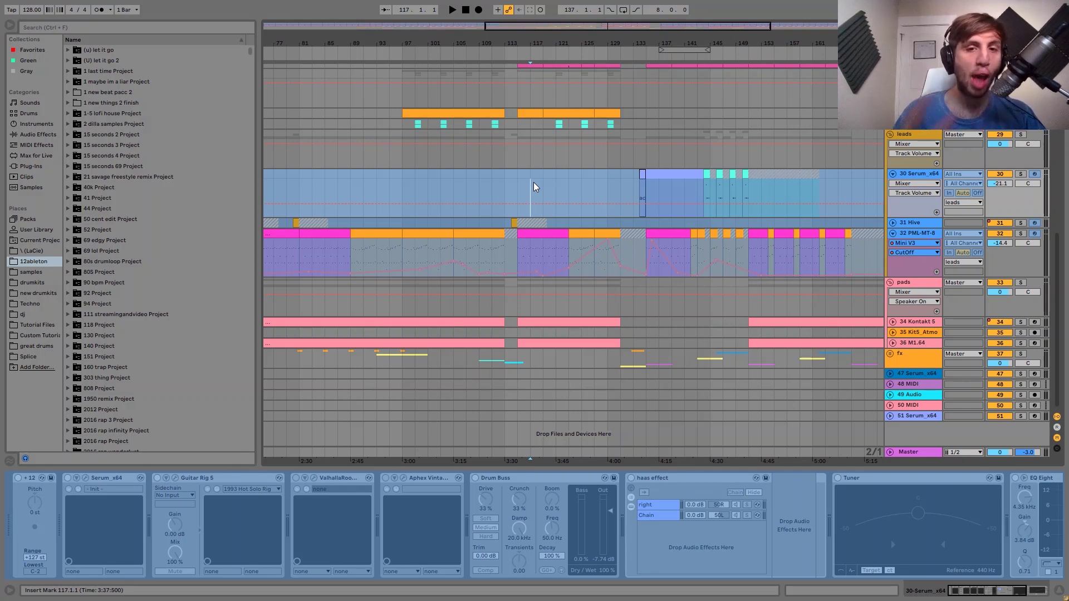
left_click(564, 190)
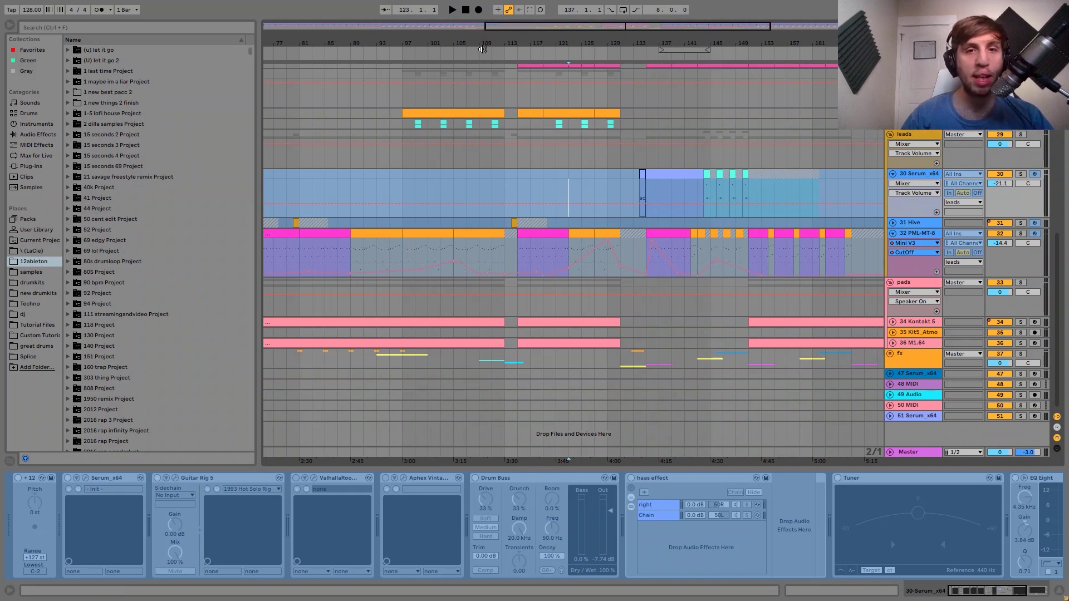
left_click_drag(480, 49, 532, 42)
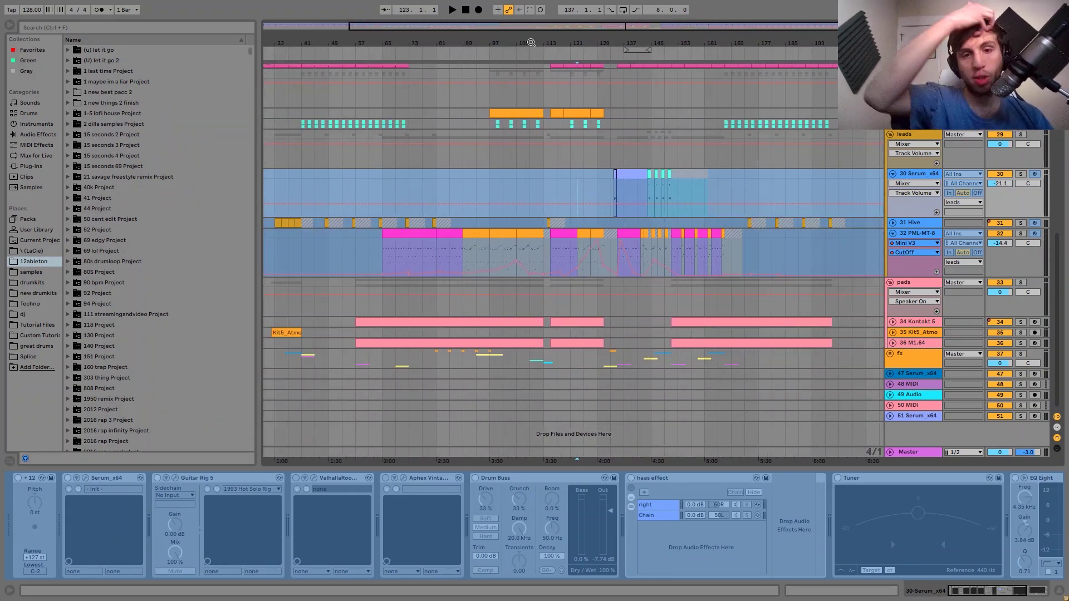
left_click(1020, 233)
key("space")
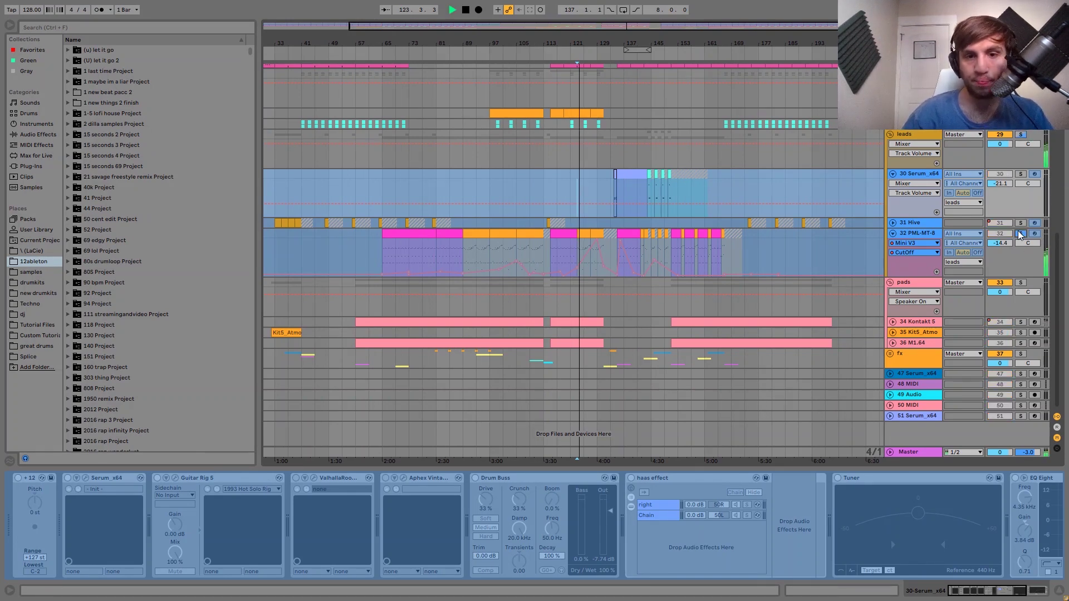
key("space")
left_click(913, 233)
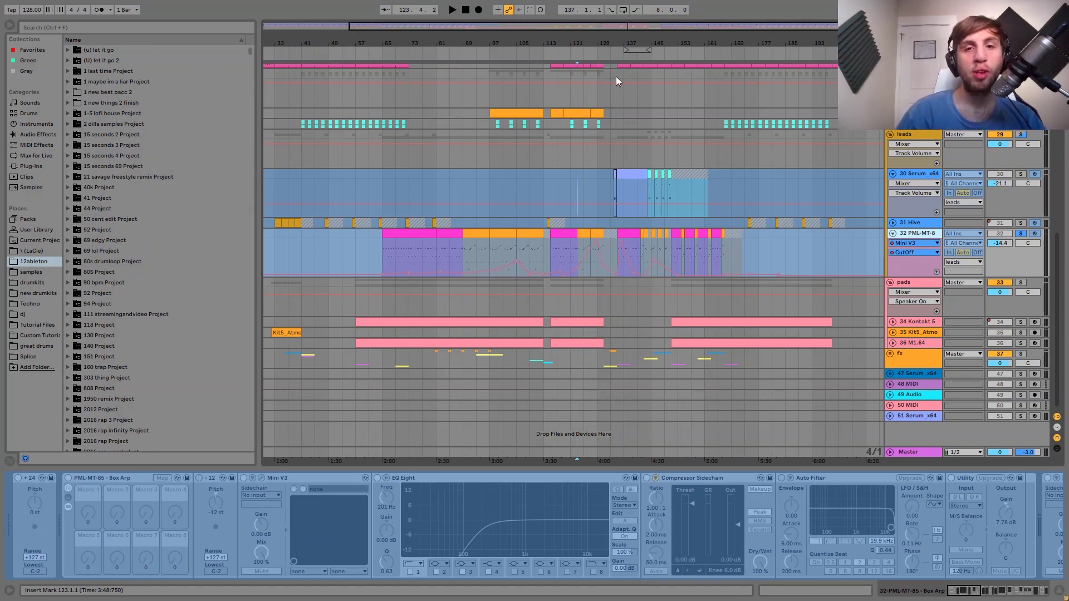
Select bars 65 to 121 on the Box Arp track.
left_click_drag(574, 42, 477, 108)
left_click(517, 225)
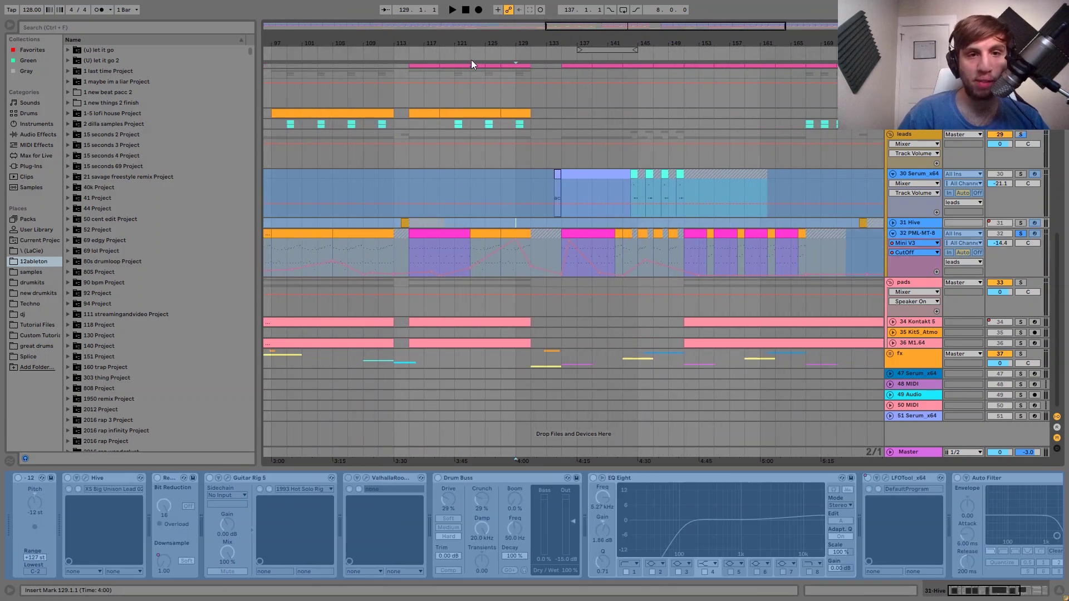
left_click_drag(475, 47, 556, 13)
left_click(410, 259)
left_click_drag(409, 258, 555, 259)
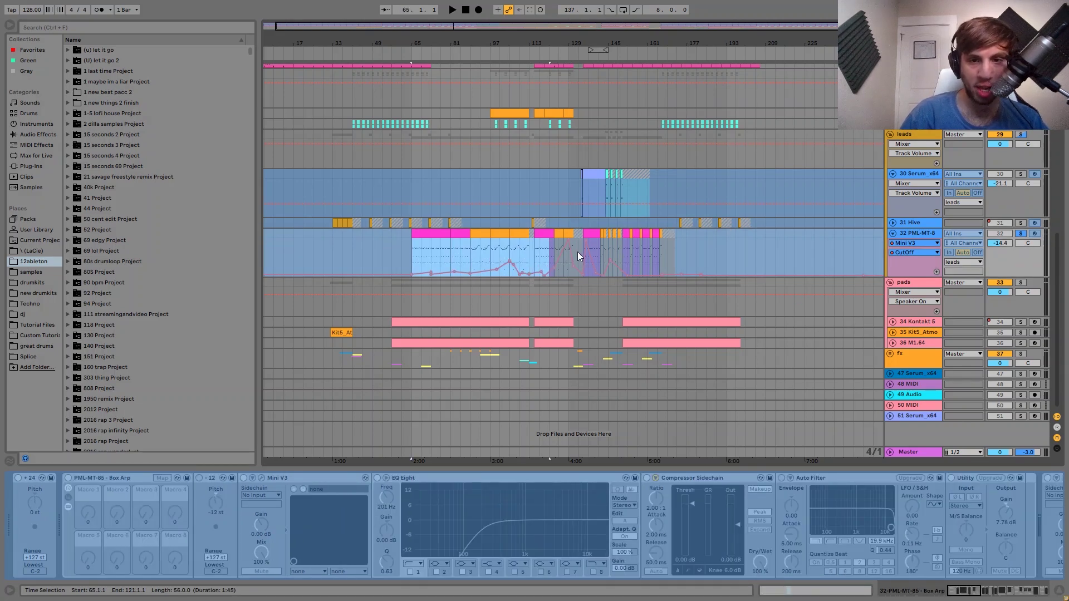
Play the soloed Box Arp clip from bar 127 in short bursts, and select the neighbouring clip at bar 123.
left_click_drag(590, 43, 577, 219)
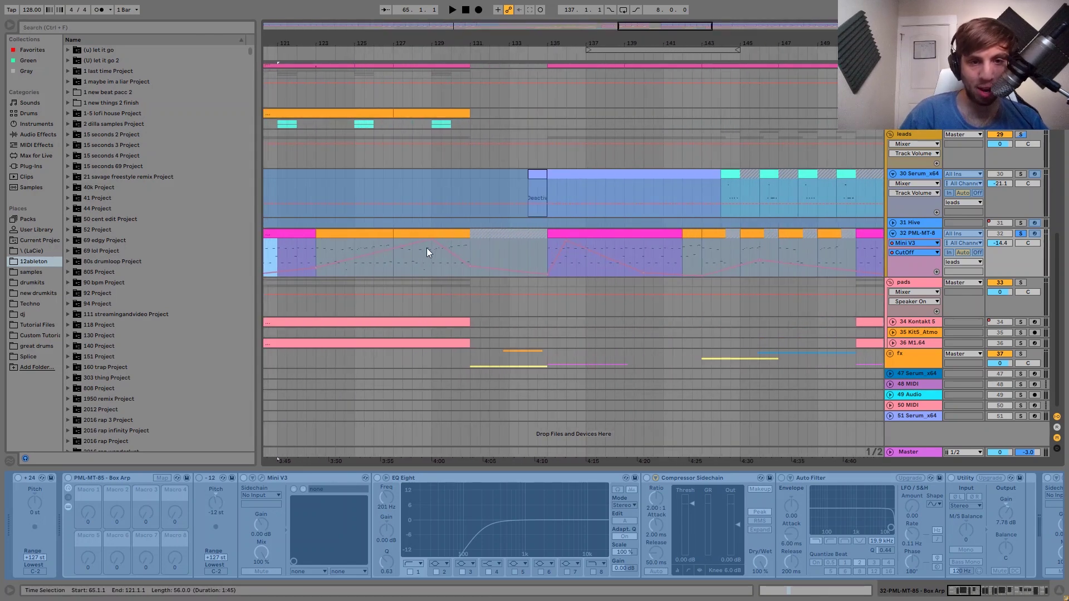
left_click_drag(441, 43, 442, 4)
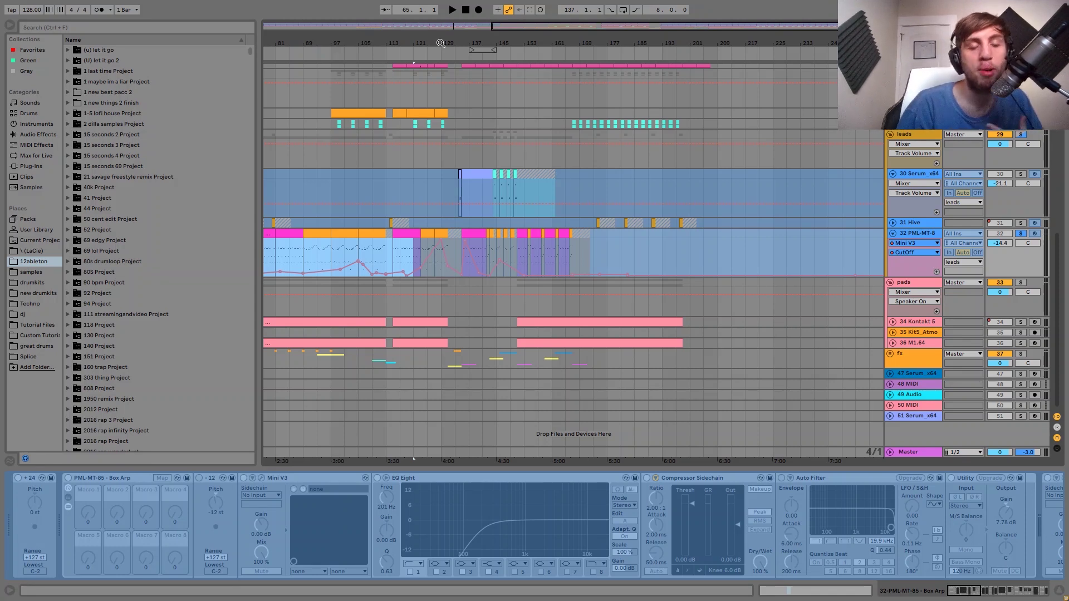
left_click(439, 232)
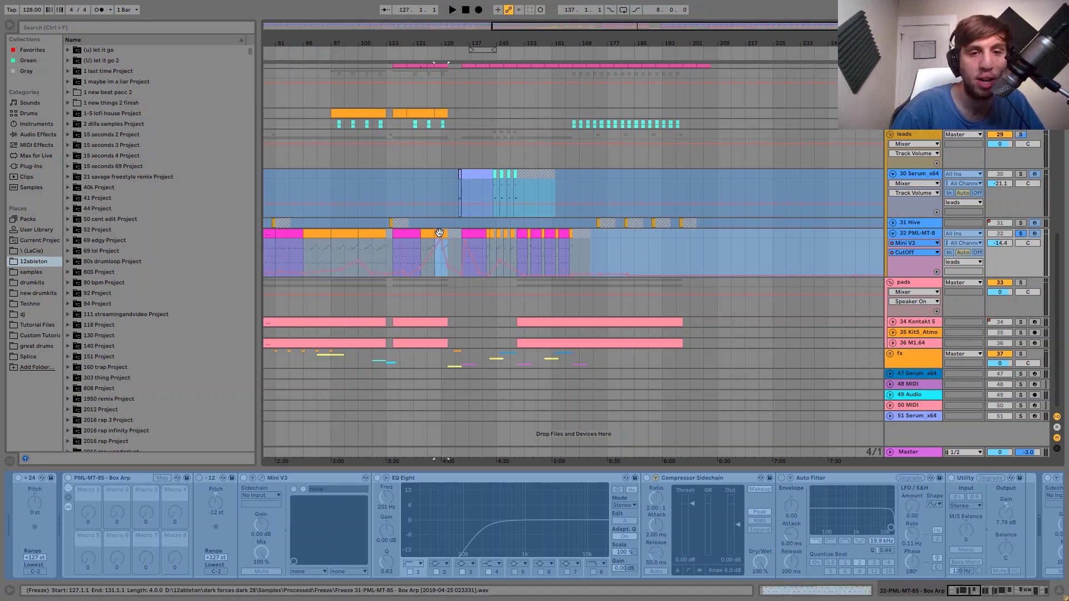
key("space")
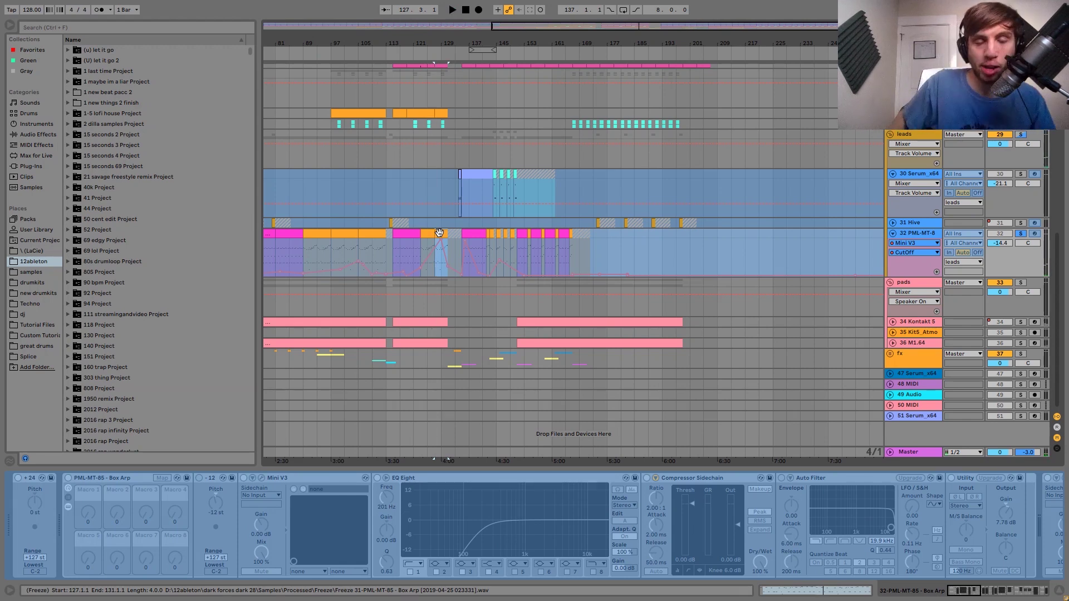
key("space")
key("space")
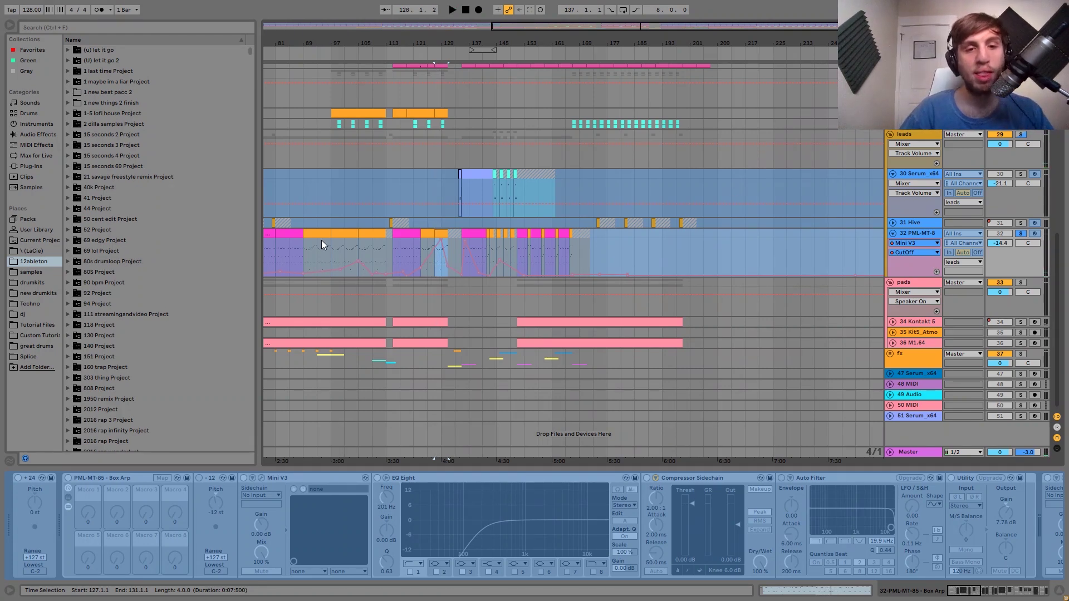
scroll(321, 244, "left", 5)
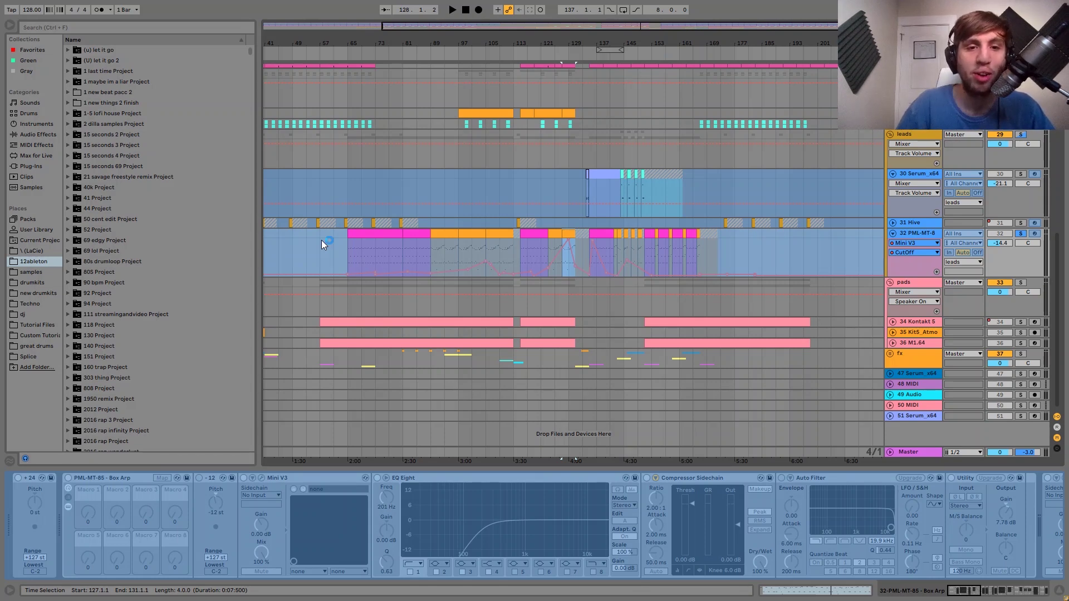
left_click(555, 233)
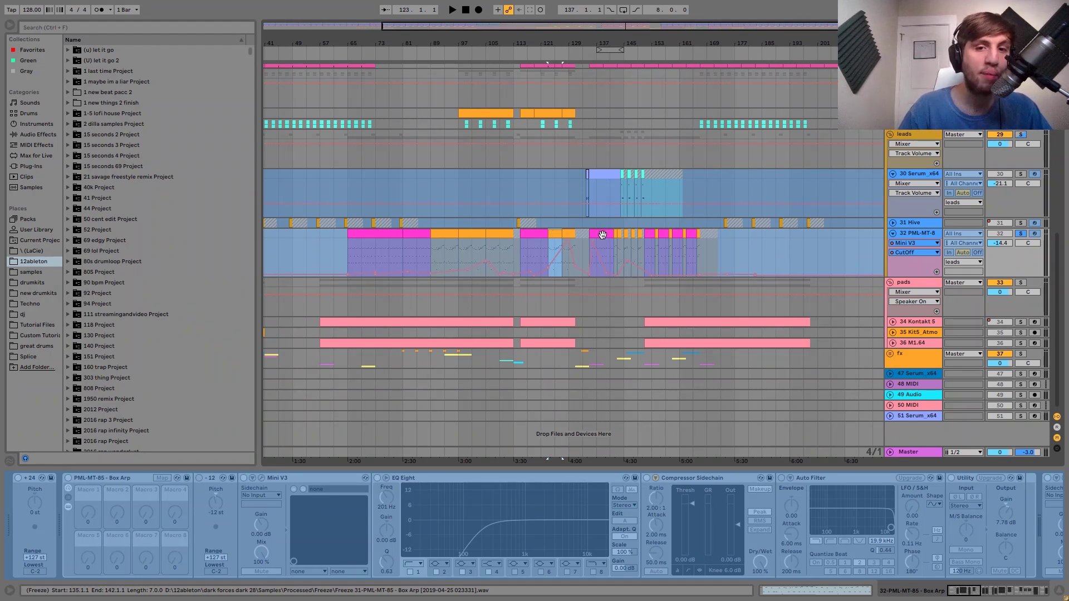
Play from bar 123, take the Box Arp track out of solo, and replay the section in the full mix.
key("space")
left_click(1021, 233)
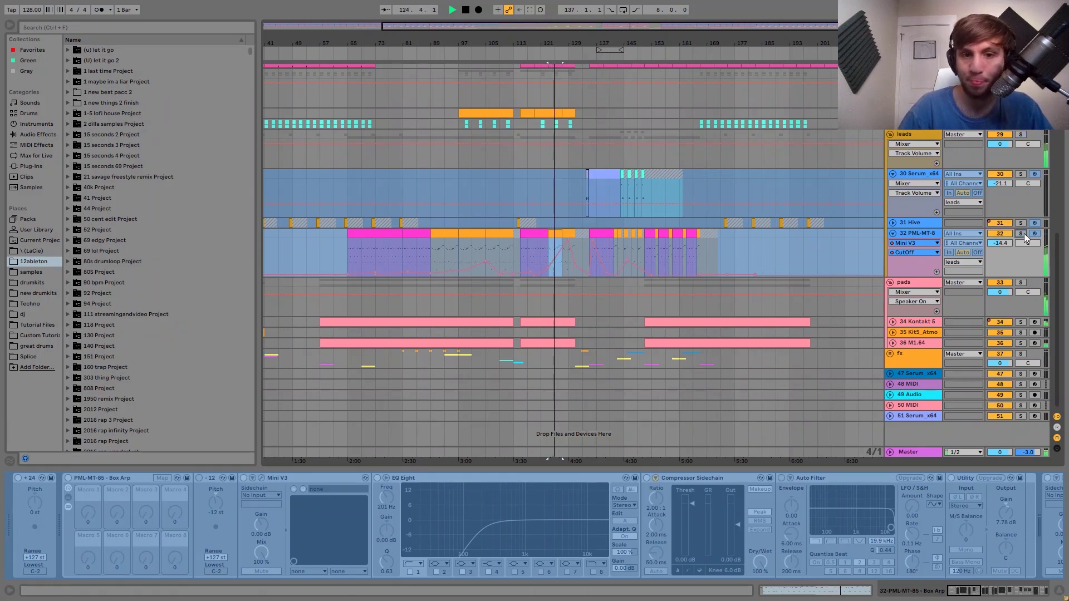
key("space")
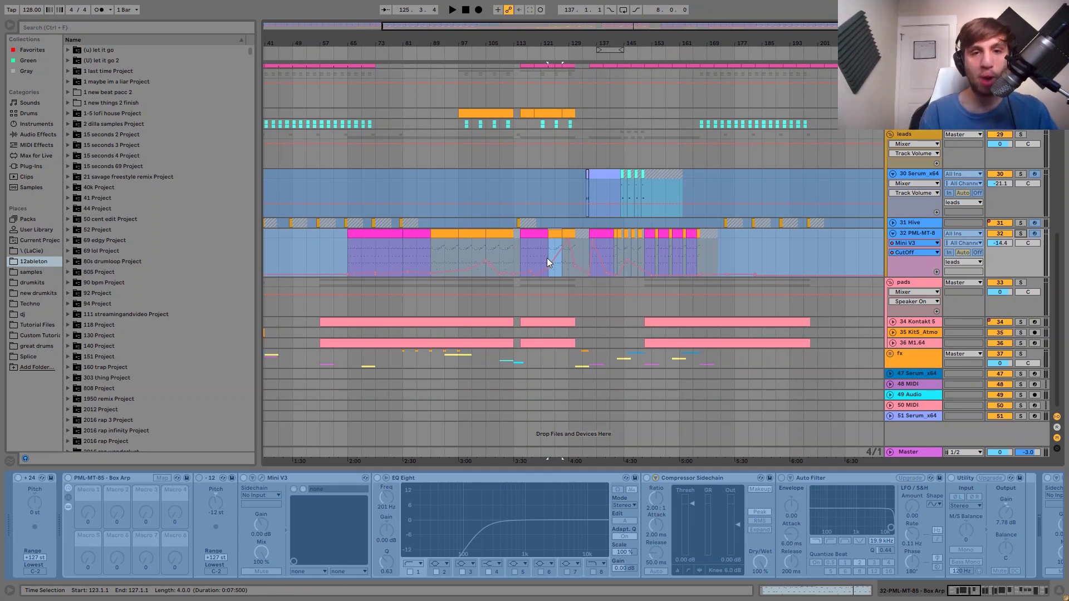
key("space")
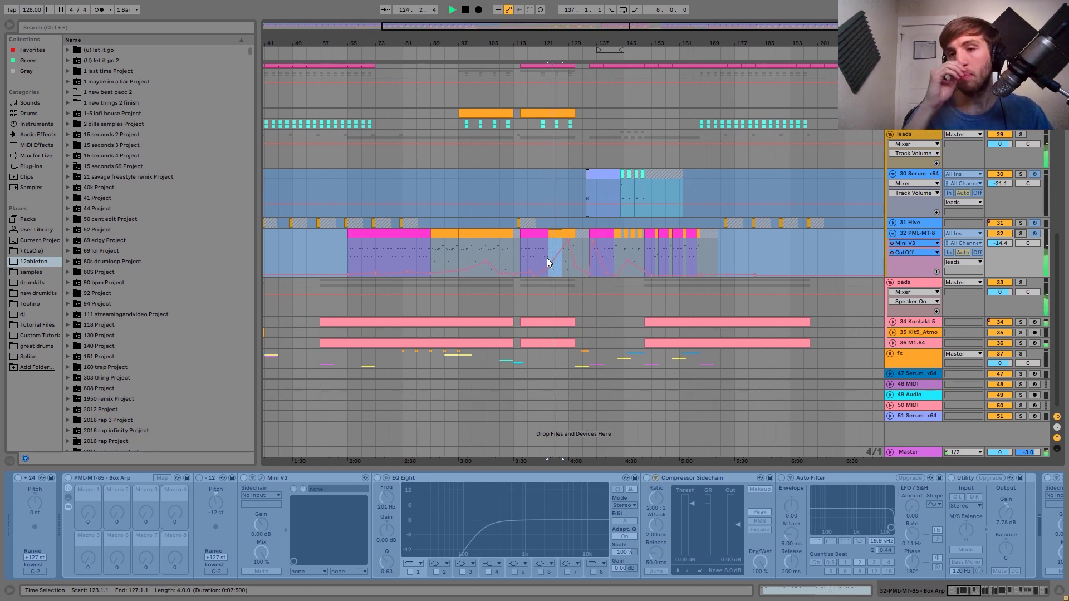
key("space")
Expand the 34 Kontakt 5 pad track and display its Auto Filter Frequency automation.
left_click(894, 322)
left_click(928, 290)
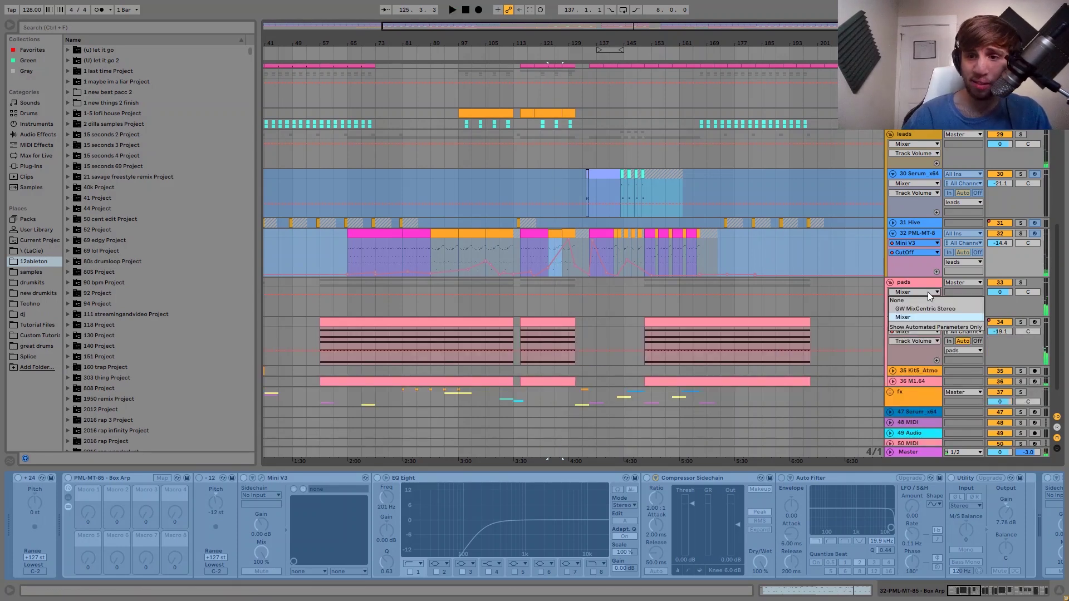
left_click(921, 335)
left_click(921, 335)
left_click(918, 359)
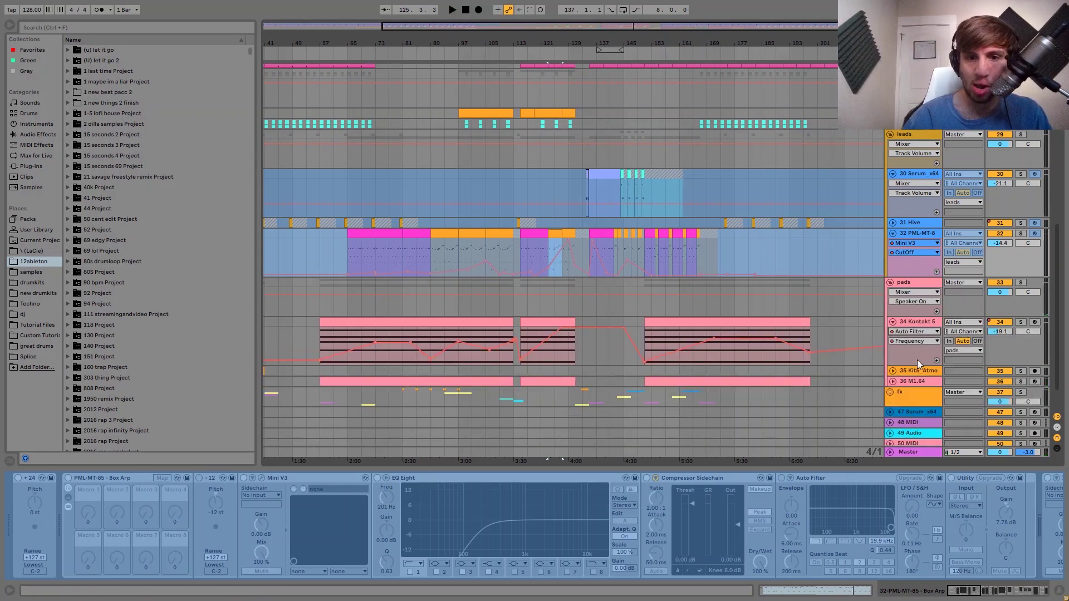
left_click(557, 346)
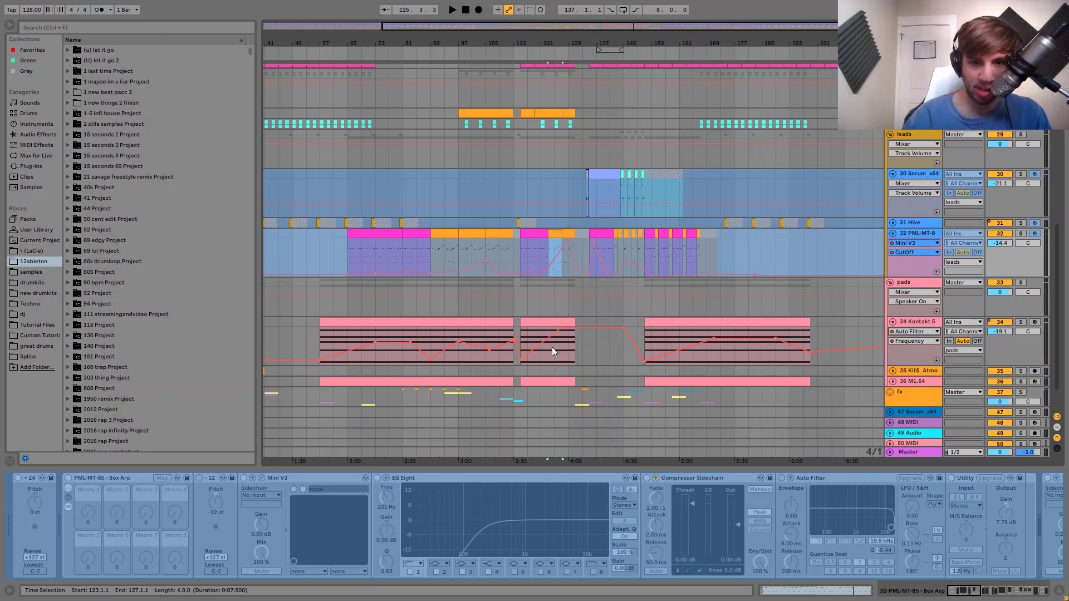
left_click(388, 359)
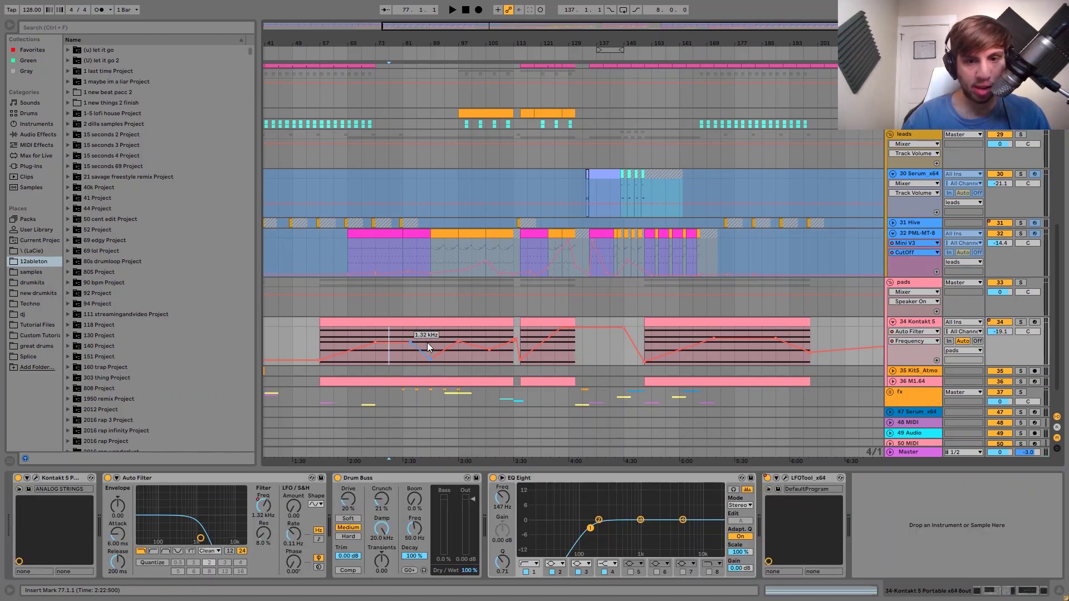
Play from bar 125 on the Kontakt 5 track, soloing it briefly and returning it to the full mix.
left_click(552, 355)
key("space")
left_click(1022, 323)
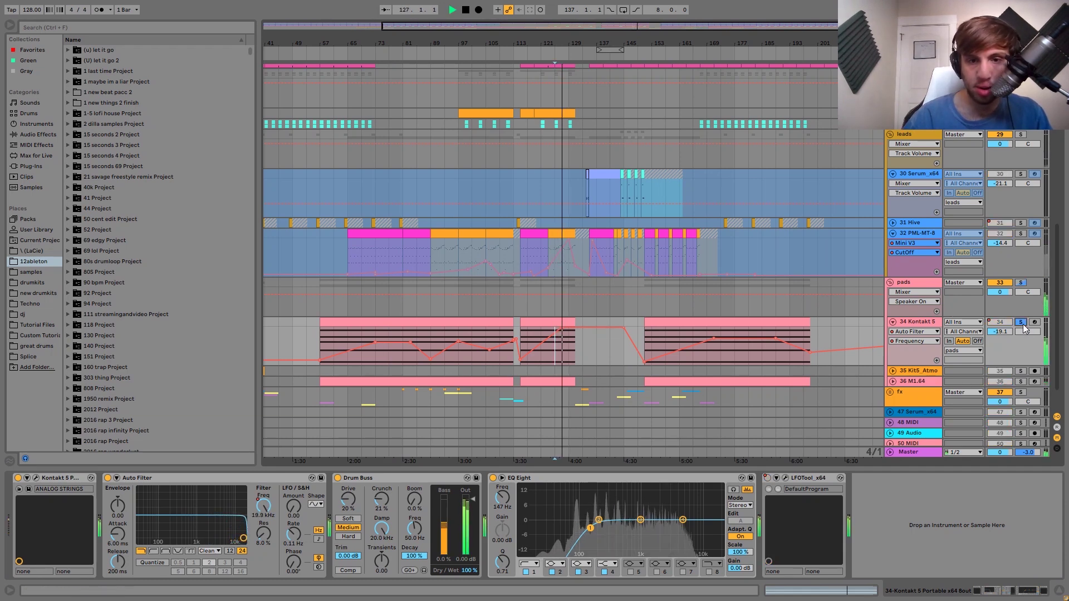
left_click(1023, 324)
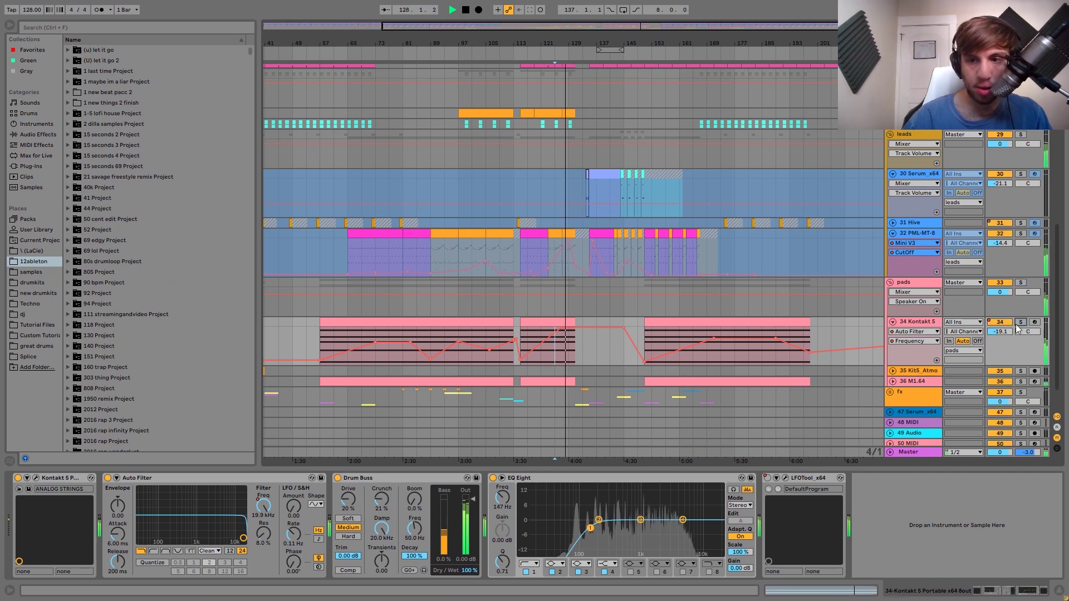
Collapse the Kontakt 5 track and the pads group, and stop playback.
left_click(892, 322)
left_click(890, 283)
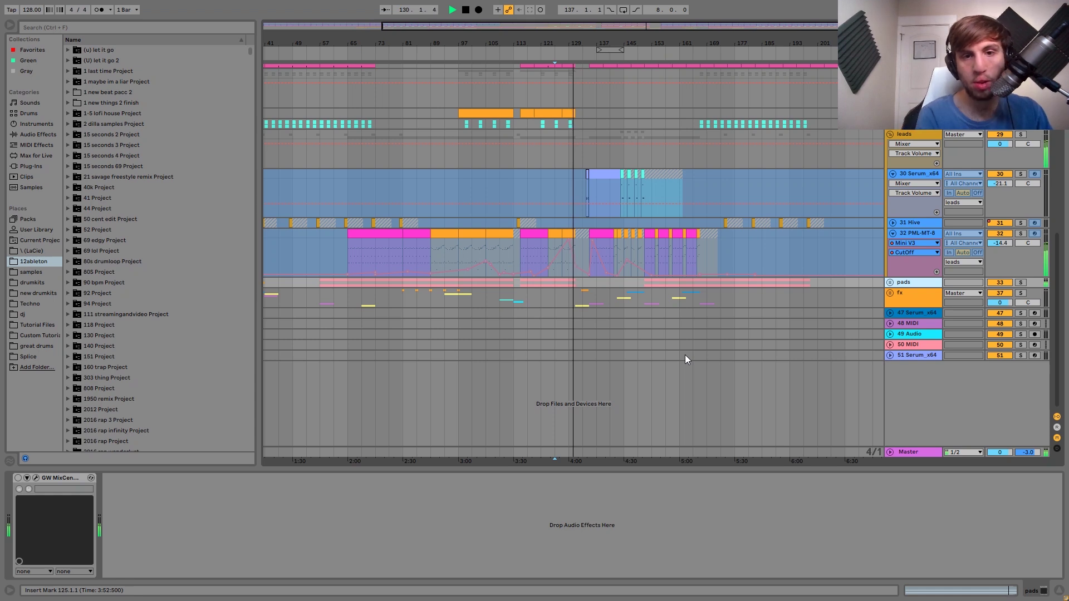
key("space")
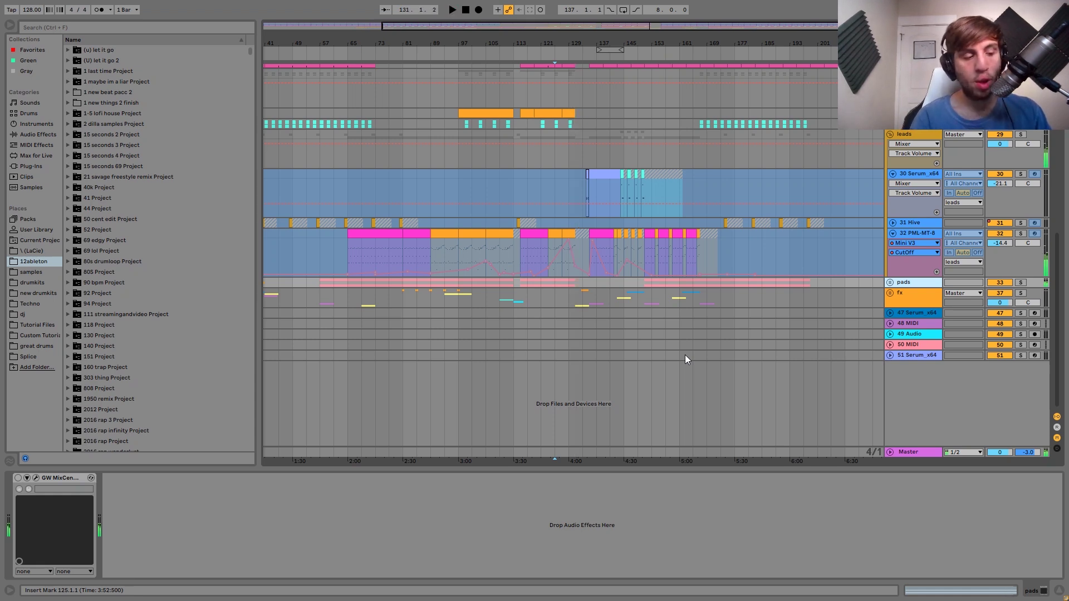
Solo the 7 VEDH2 Clap track, play its clip briefly from bar 123, and expand the track.
scroll(685, 355, "up", 6)
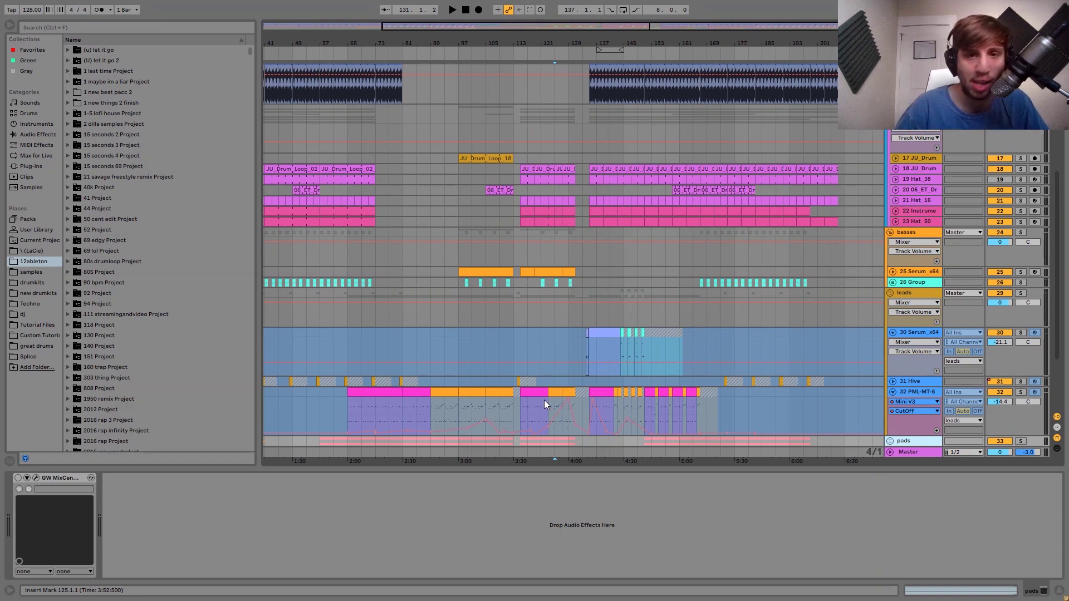
scroll(543, 400, "up", 10)
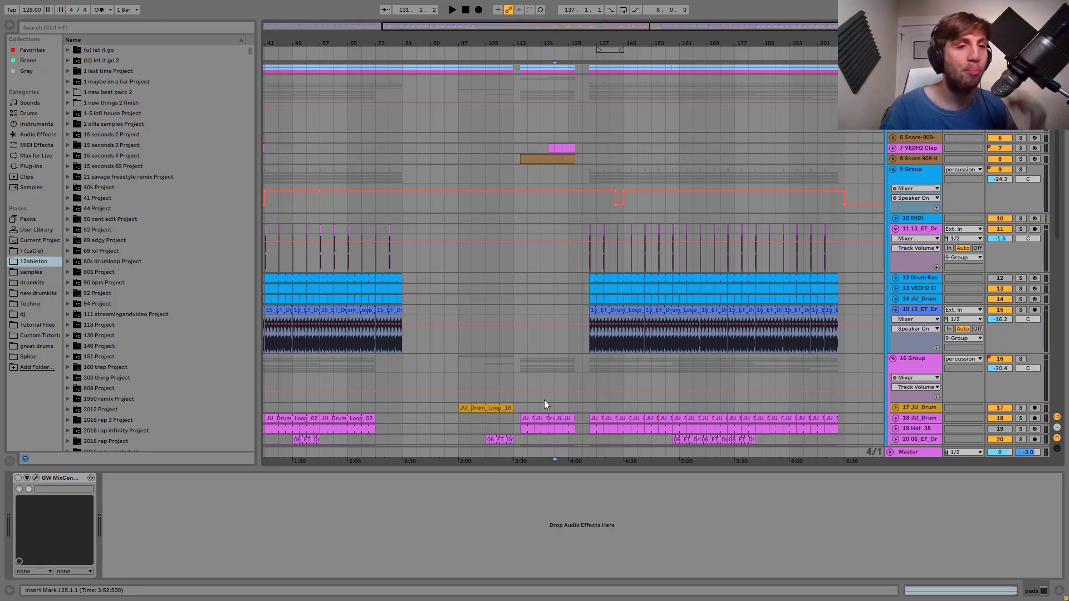
scroll(544, 400, "down", 10)
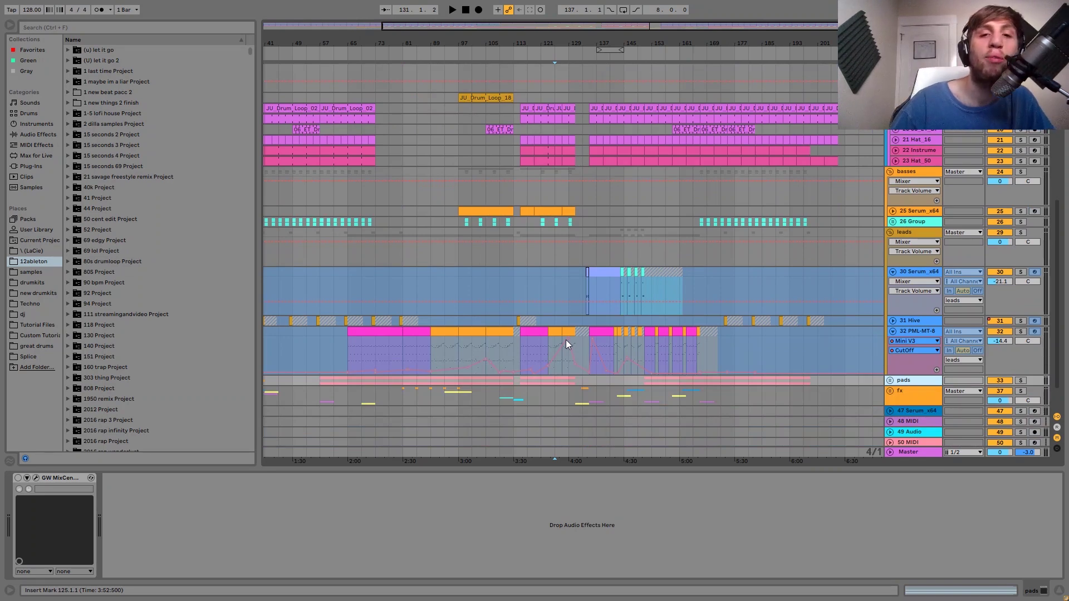
scroll(566, 340, "up", 8)
scroll(566, 339, "up", 2)
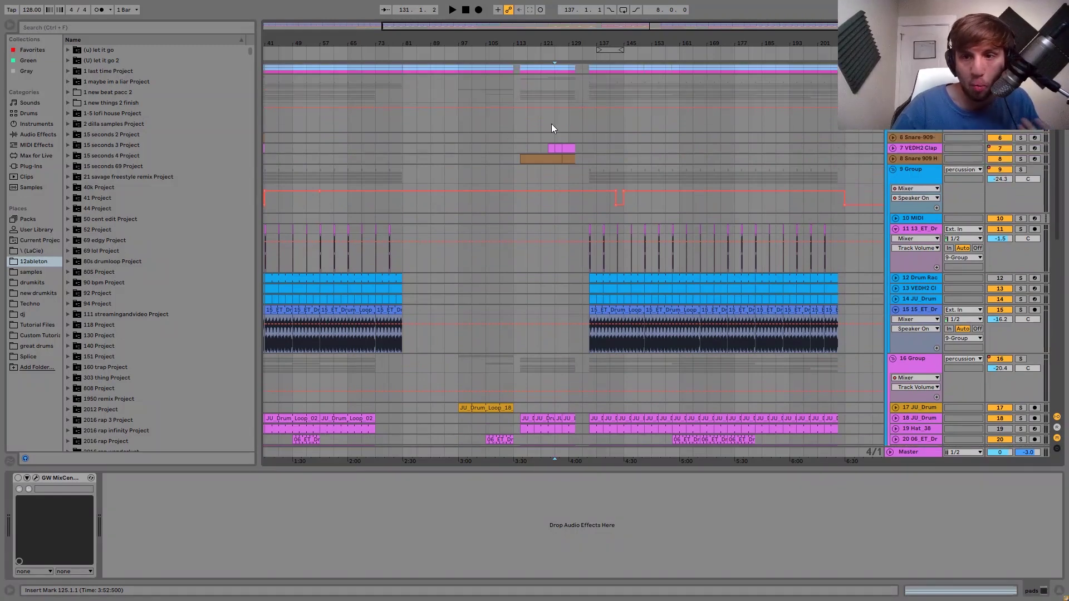
left_click(552, 148)
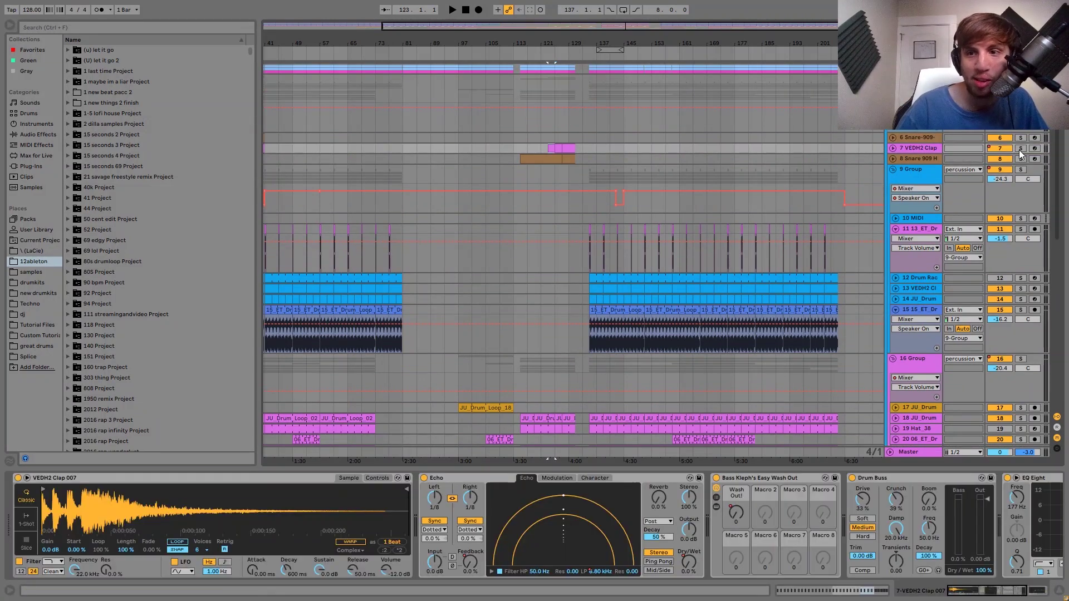
left_click(1019, 149)
key("space")
left_click(893, 149)
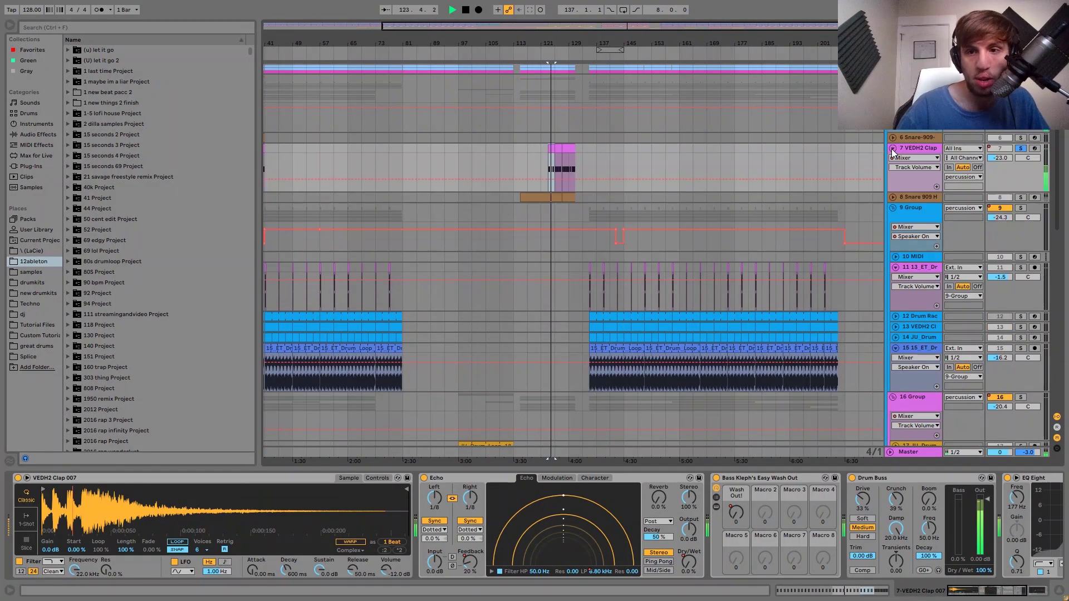
key("space")
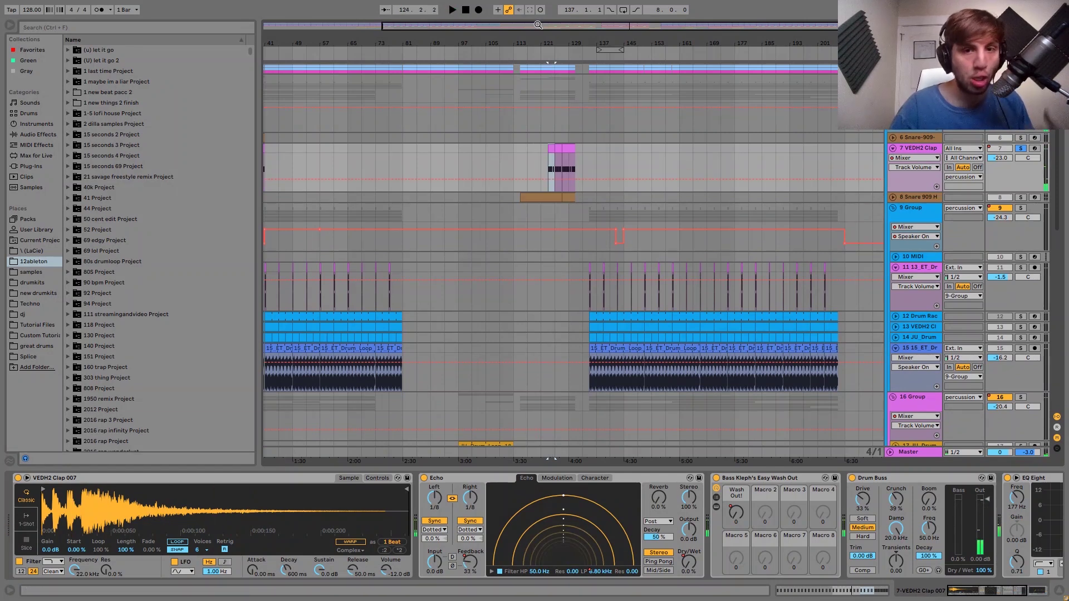
Zoom in on the clap clips around bar 123 and replay them, unsoloing the clap track during playback.
left_click_drag(538, 27, 556, 39)
key("space")
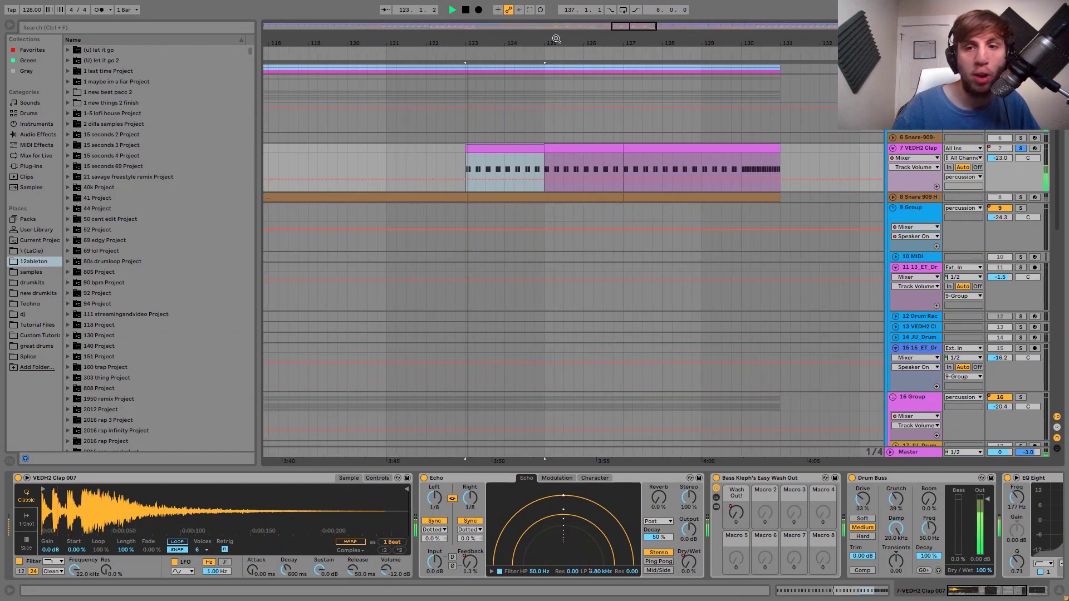
left_click(1021, 149)
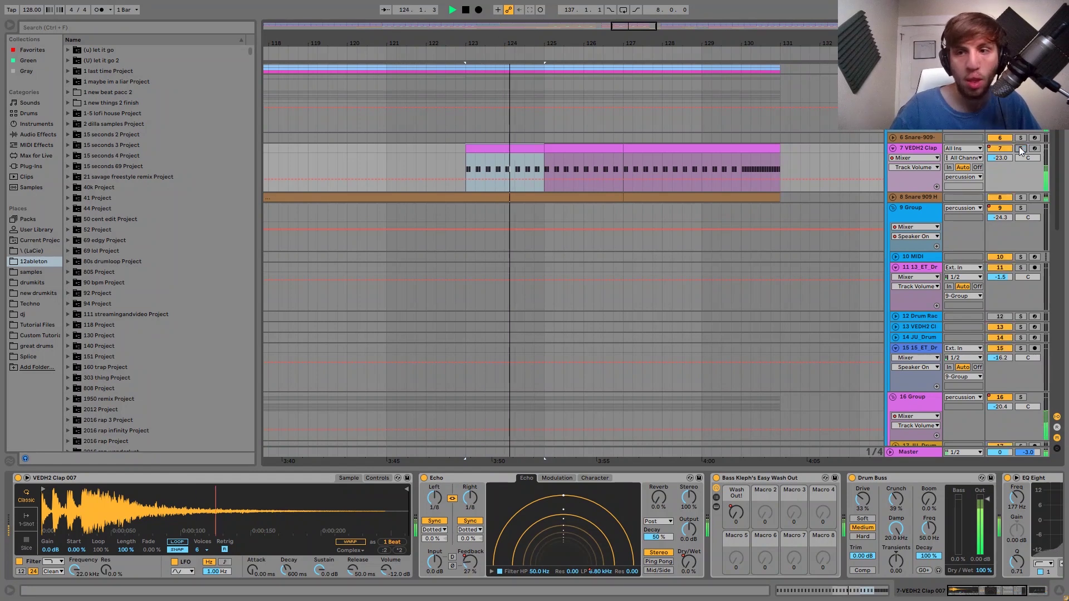
left_click(933, 149)
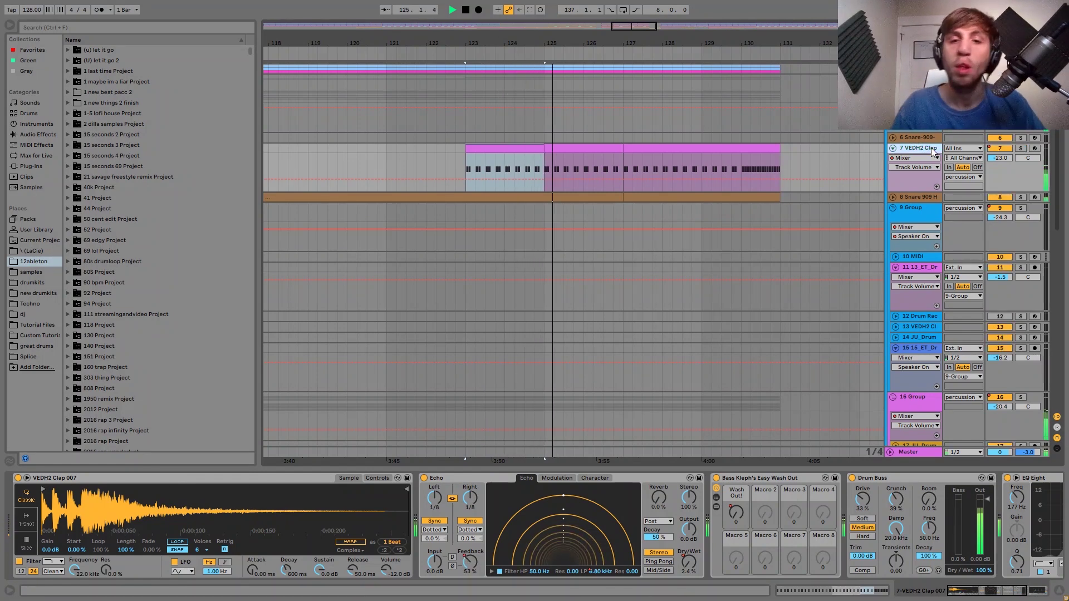
key("space")
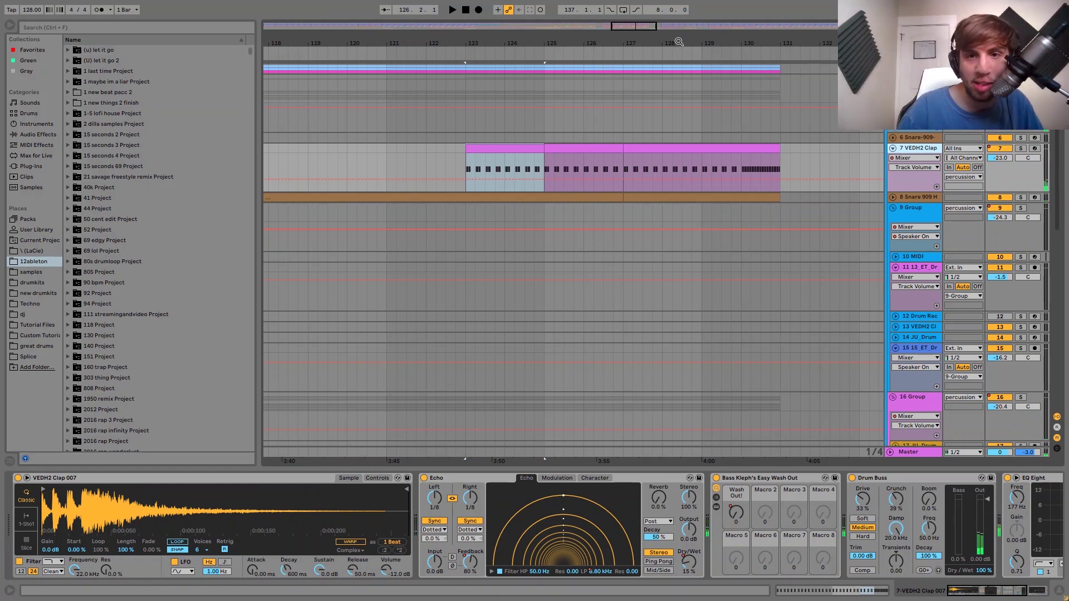
Mute the clap track and play from bar 120 to hear the build without it.
left_click_drag(679, 43, 679, 72)
left_click(1000, 149)
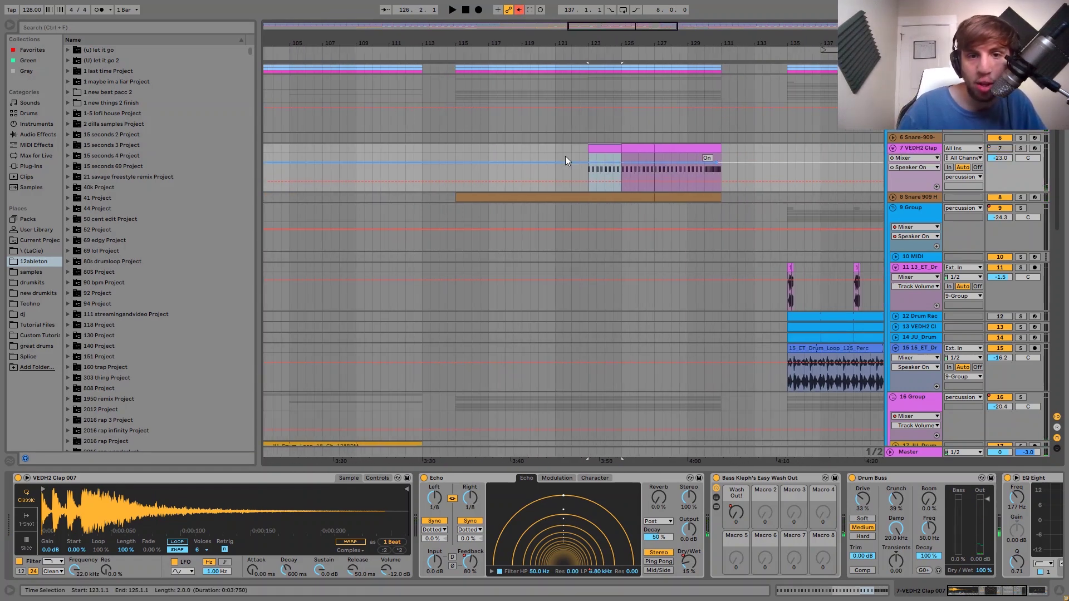
left_click(539, 150)
key("space")
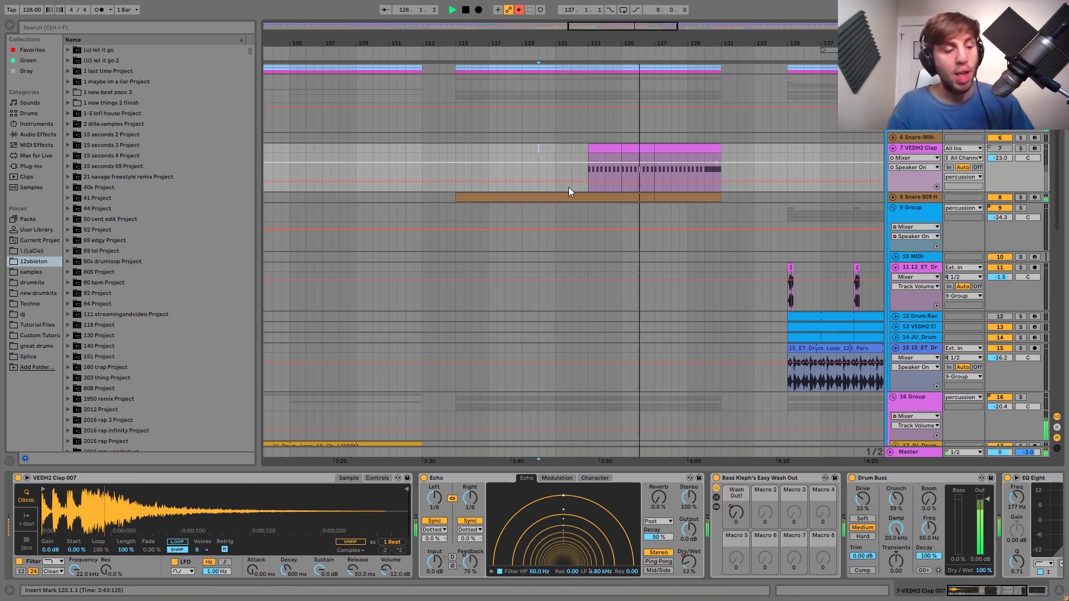
key("space")
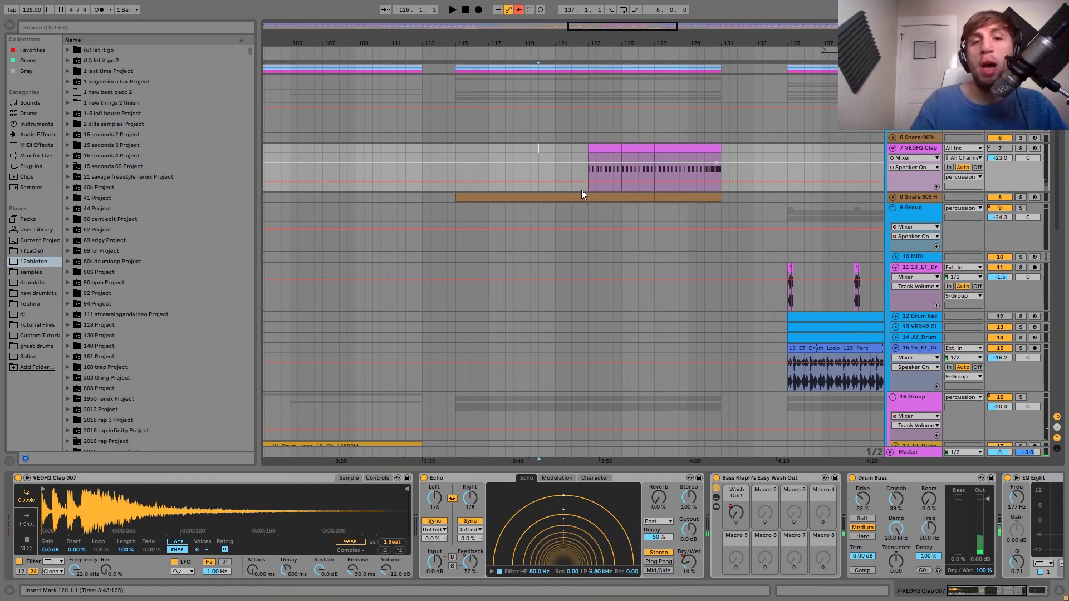
Re-enable the overridden automation to reactivate the clap track, and replay the build from bar 120.
left_click(587, 185)
left_click(520, 11)
left_click(537, 151)
key("space")
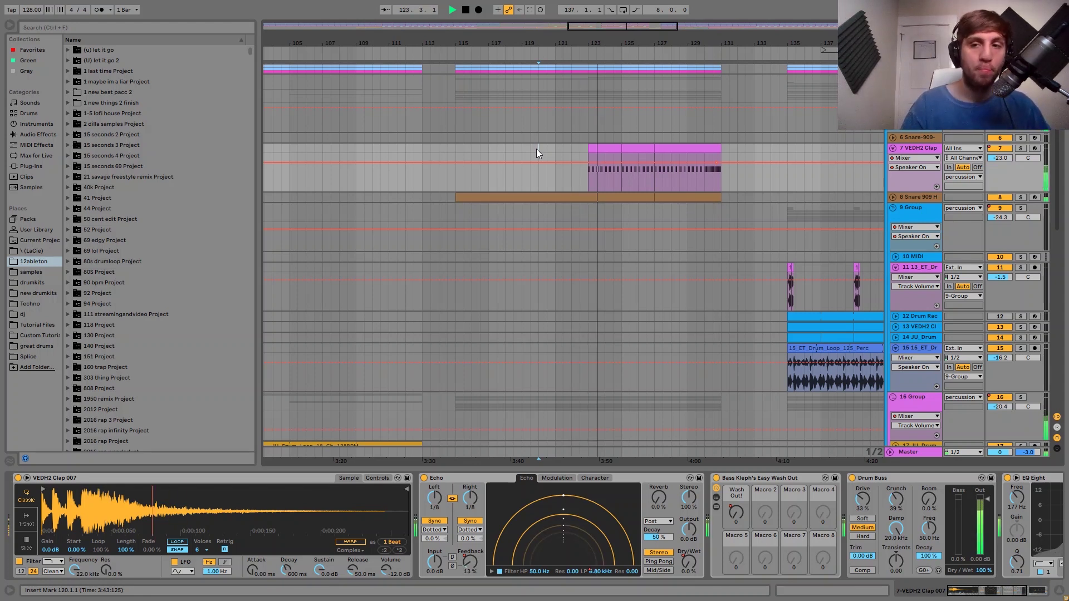
key("space")
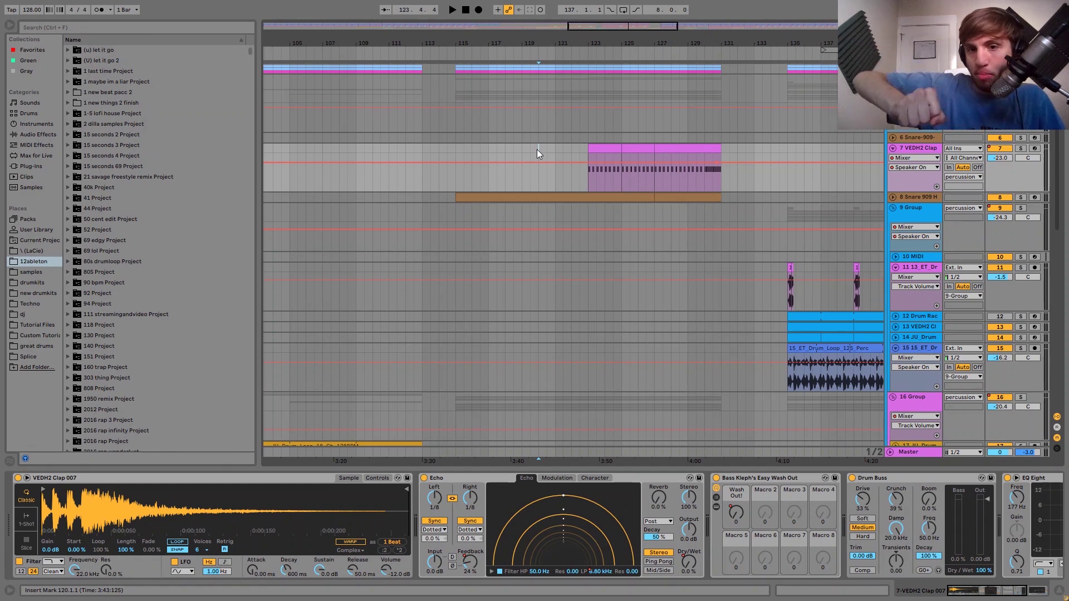
key("space")
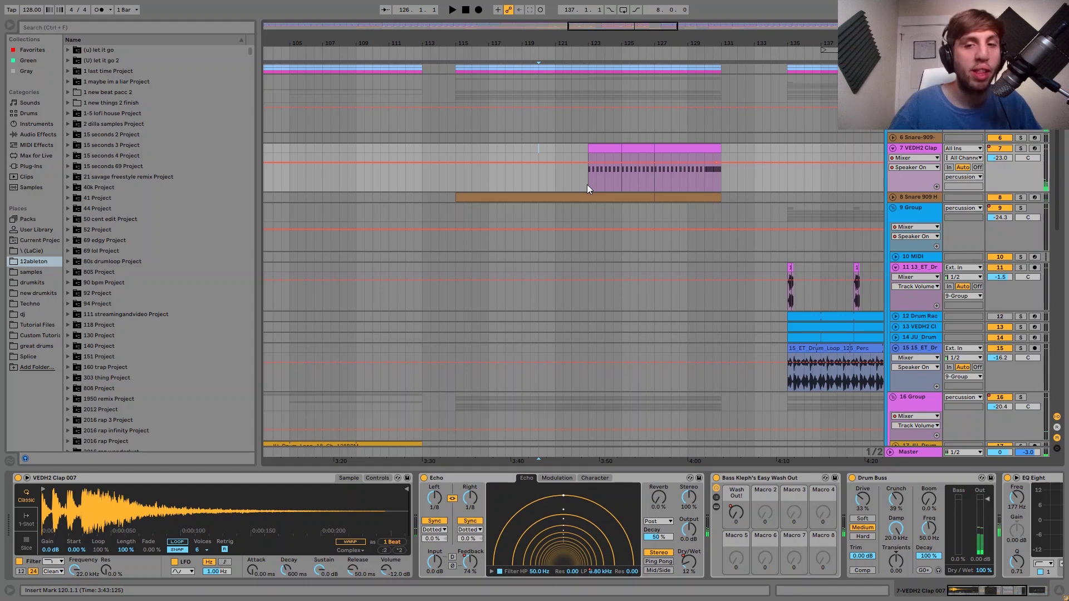
Solo and expand the 8 Snare 909 Hard track, play it from bar 120 and near bar 128, and unsolo it.
left_click(1021, 197)
key("space")
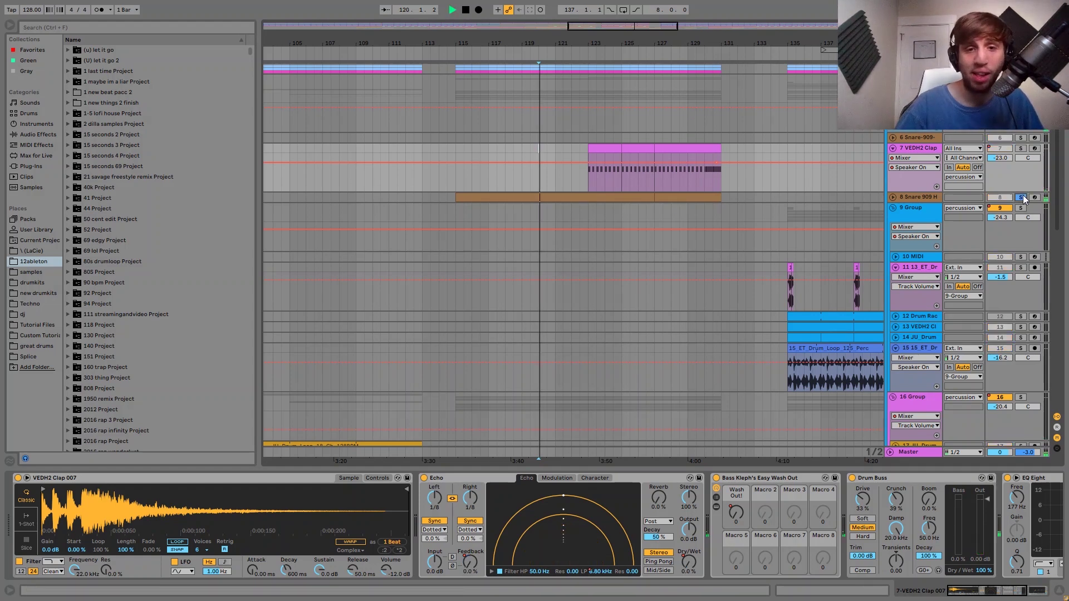
left_click(893, 198)
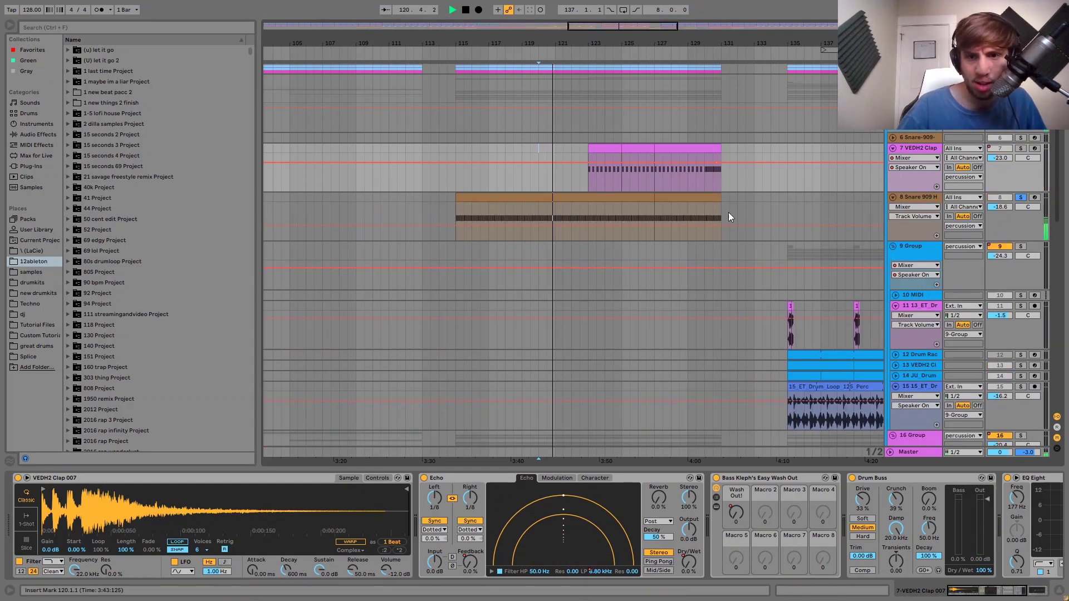
left_click(679, 211)
scroll(680, 210, "down", 3)
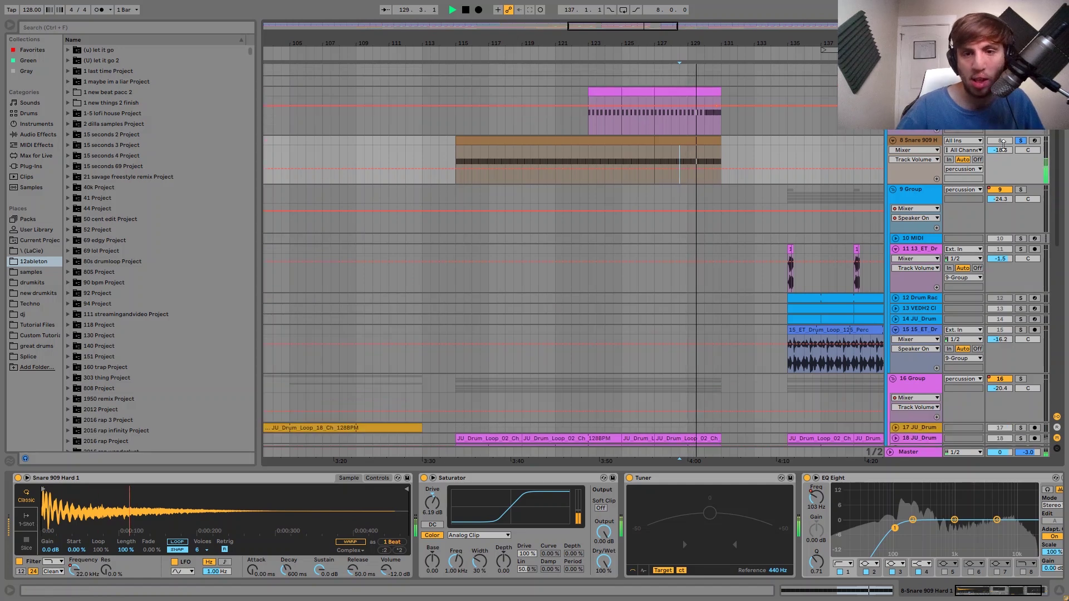
left_click(1021, 141)
key("space")
Place the insert marker just before the first clap clip, at bar 122.3, and play briefly from there.
scroll(724, 346, "down", 5)
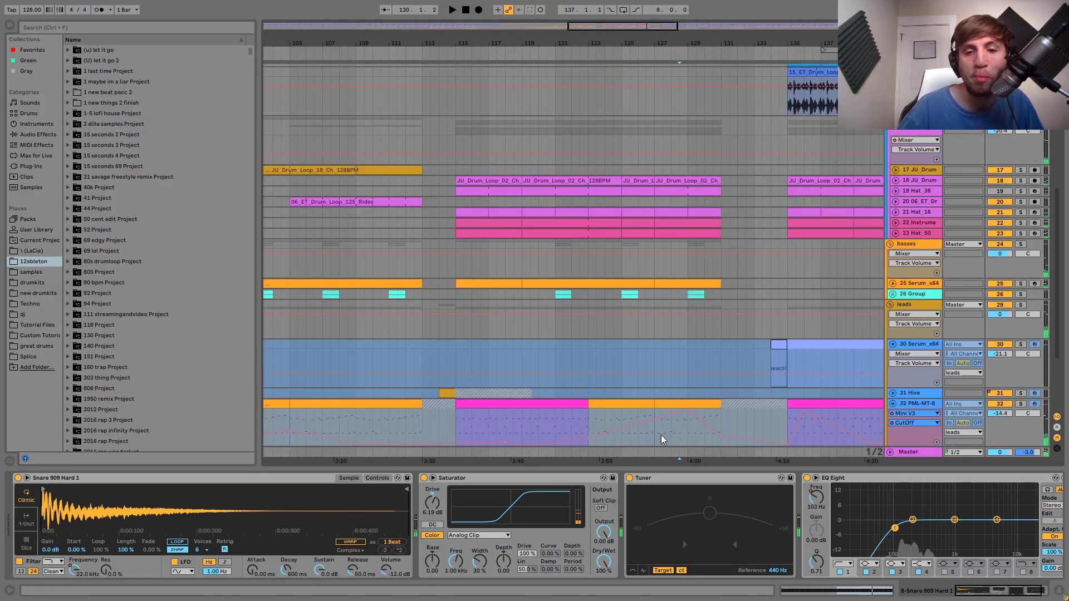
scroll(754, 424, "up", 5)
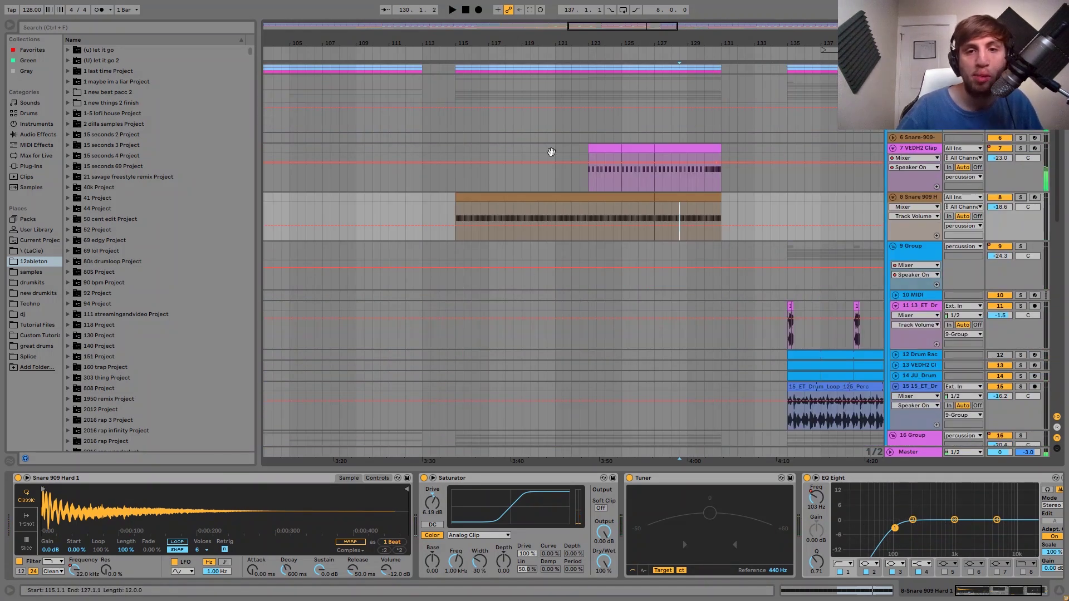
left_click(579, 152)
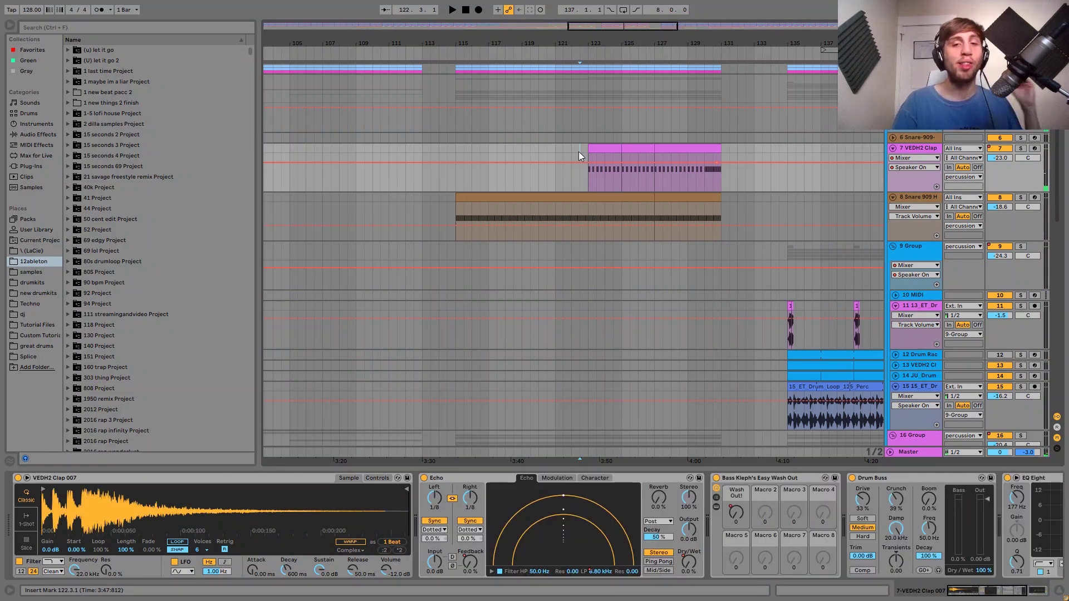
key("space")
key("space")
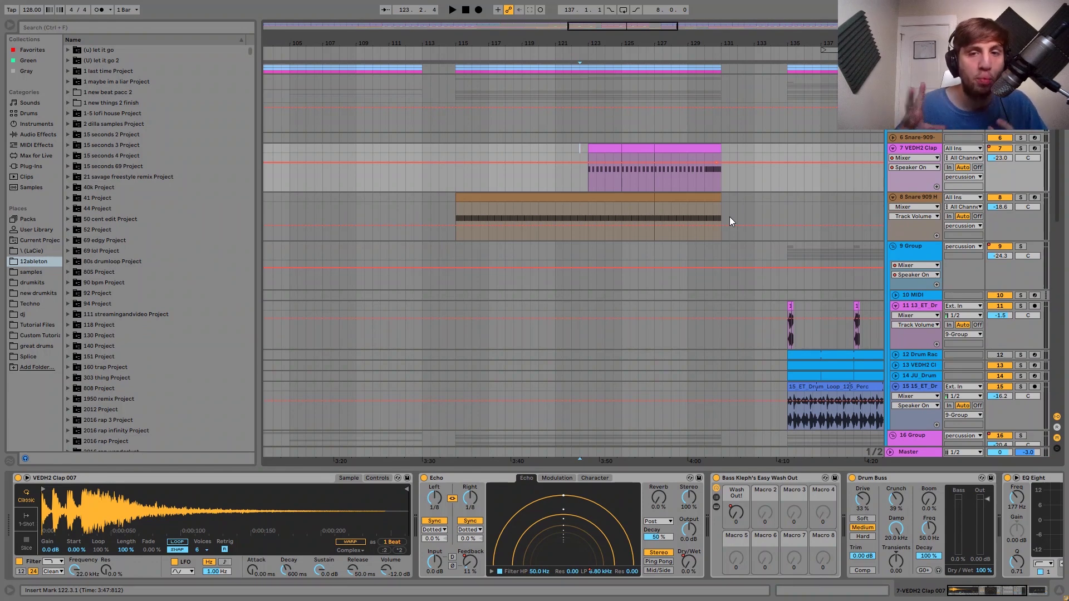
Play from just before the first clap clip, and collapse the 7 VEDH2 Clap and 8 Snare 909 Hard tracks.
key("space")
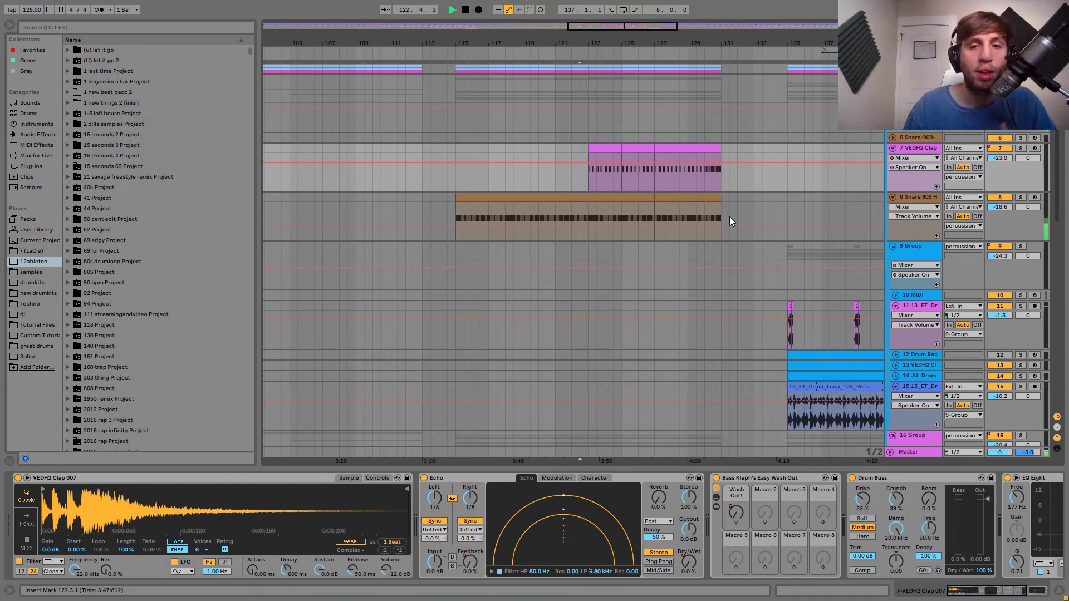
left_click(894, 148)
key("space")
scroll(895, 148, "down", 1)
left_click(893, 146)
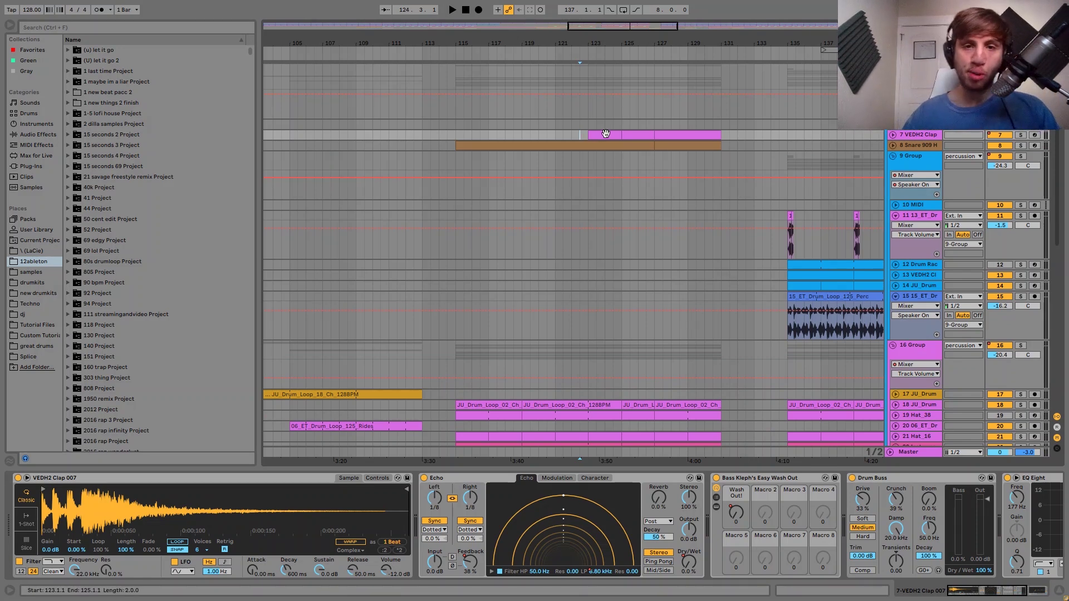
Solo the VEDH2 Clap track, play its entrance from bar 122.3, and unsolo it to hear it with the other tracks.
scroll(608, 140, "down", 3)
scroll(606, 135, "down", 12)
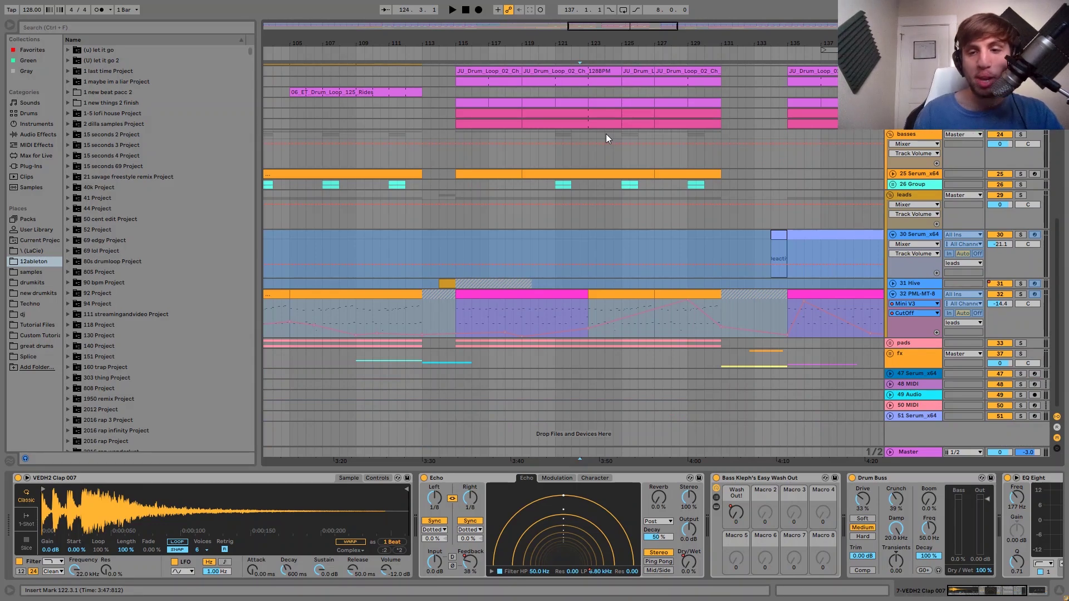
scroll(597, 358, "up", 15)
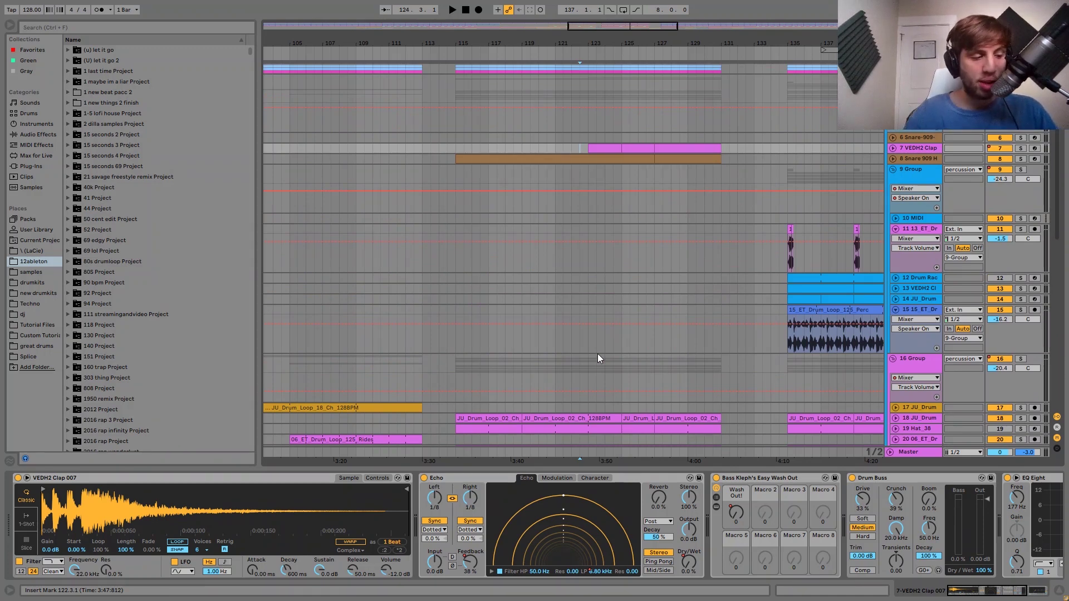
left_click(1021, 148)
key("space")
left_click(1020, 149)
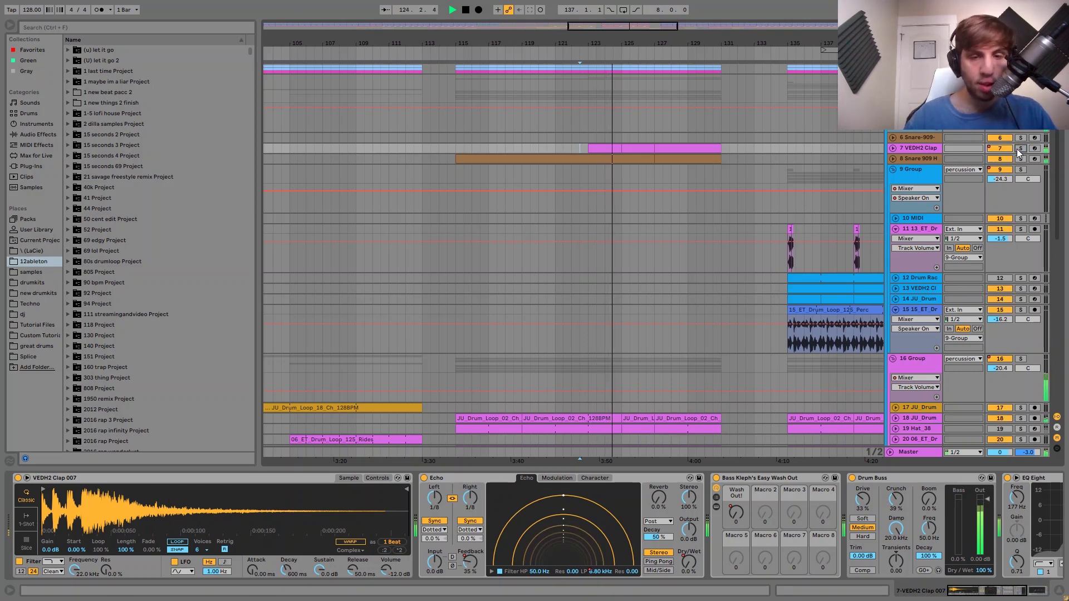
key("space")
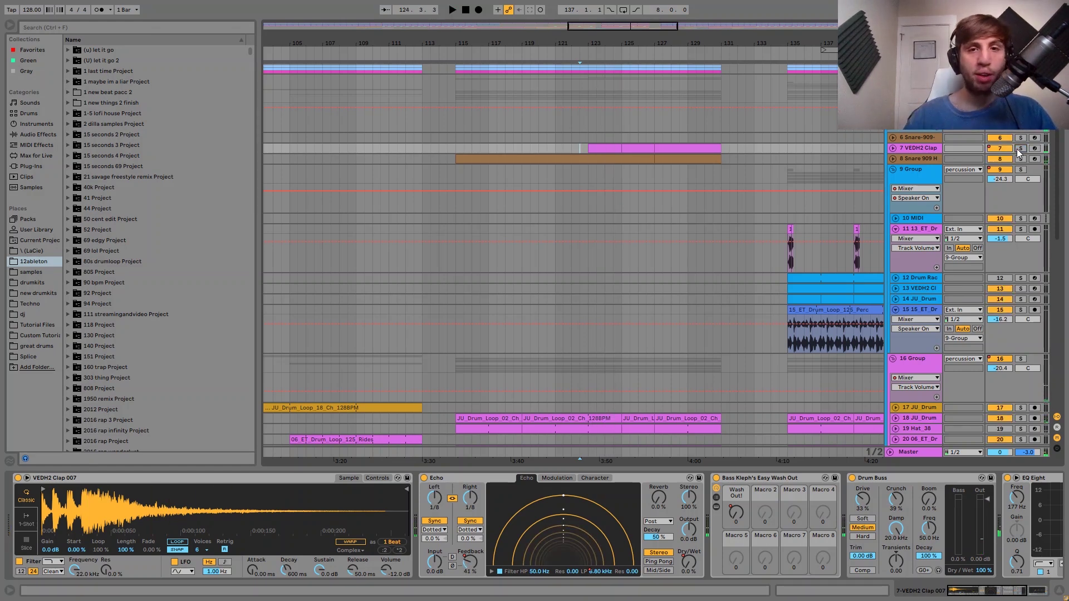
Play the full mix twice from bar 122.3 to hear the claps enter over the hats and drum loops.
key("space")
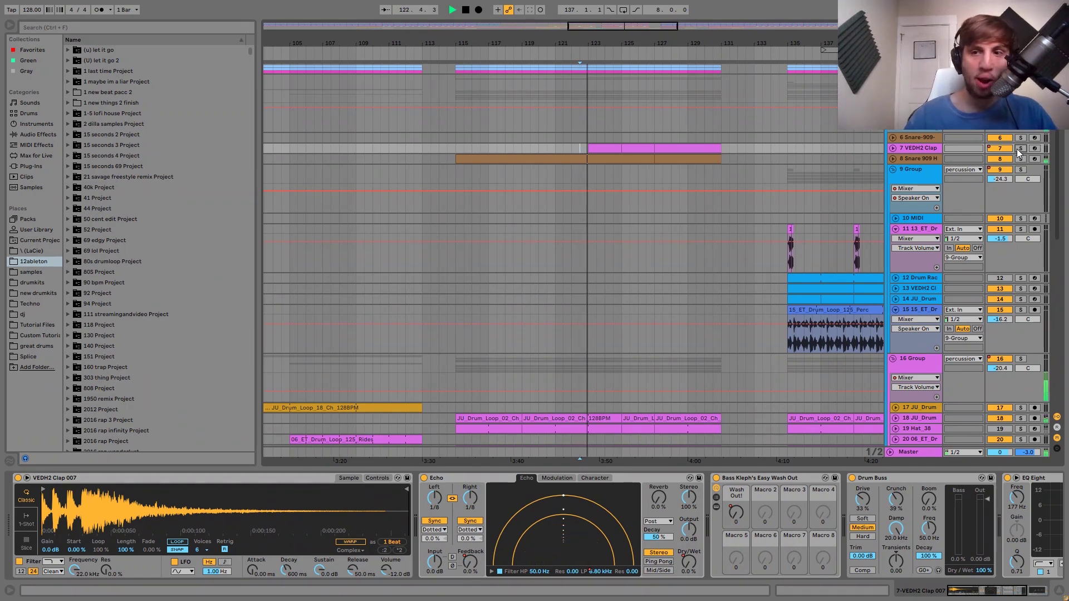
scroll(1016, 148, "down", 3)
key("space")
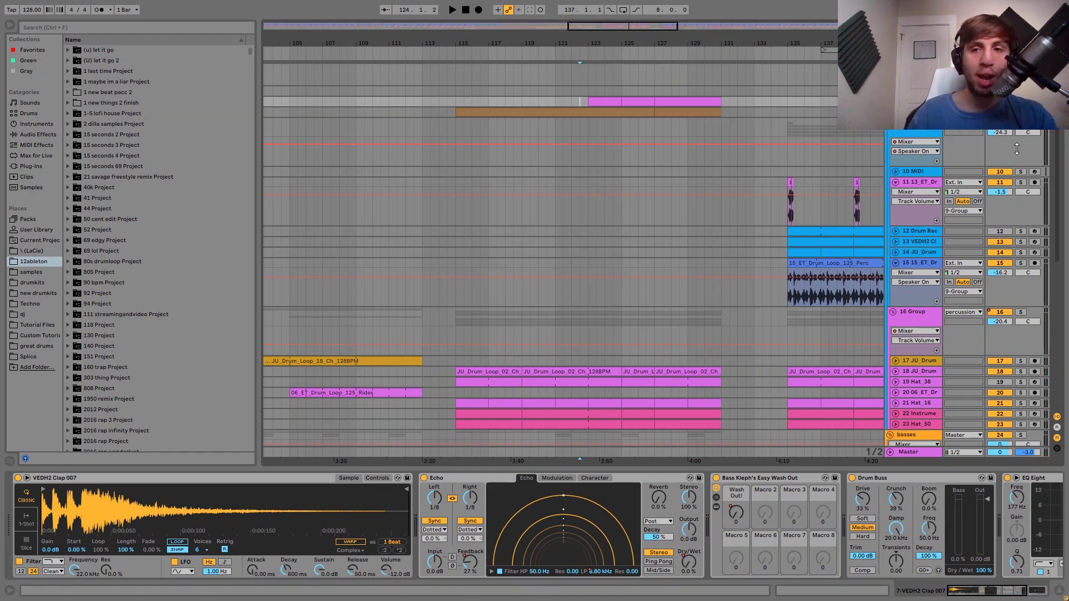
key("space")
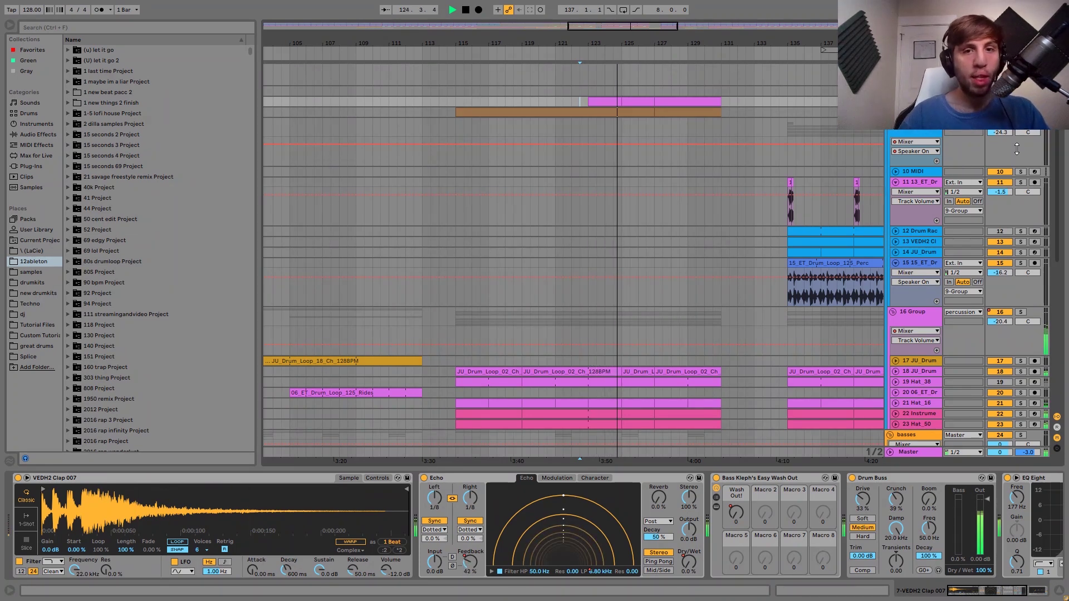
key("space")
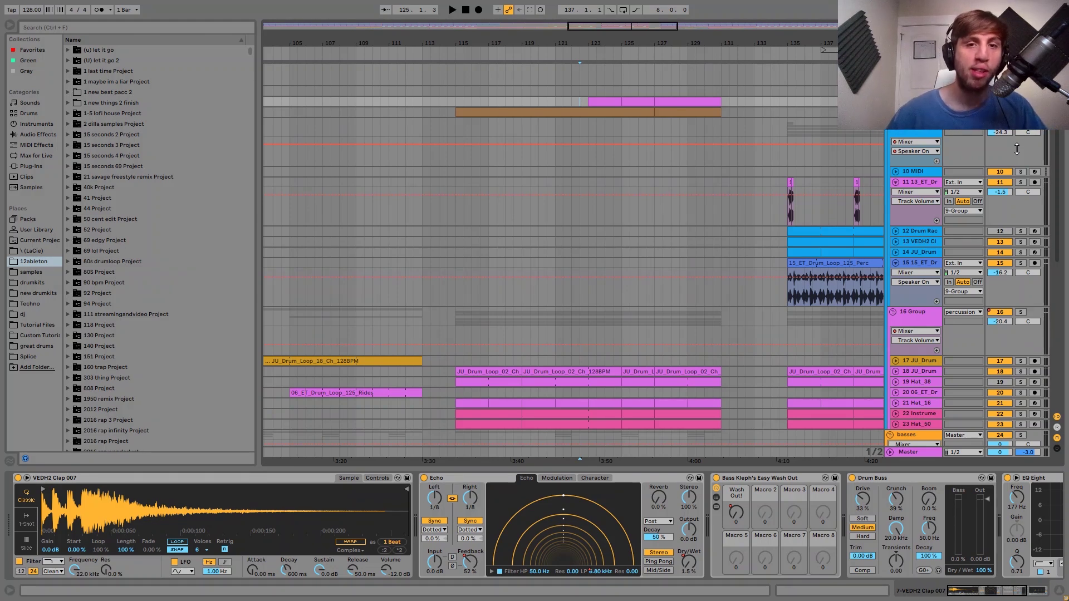
Place the insert marker at the start of the first clap clip, bar 123.1.1, and play briefly from there.
left_click(539, 101)
key("space")
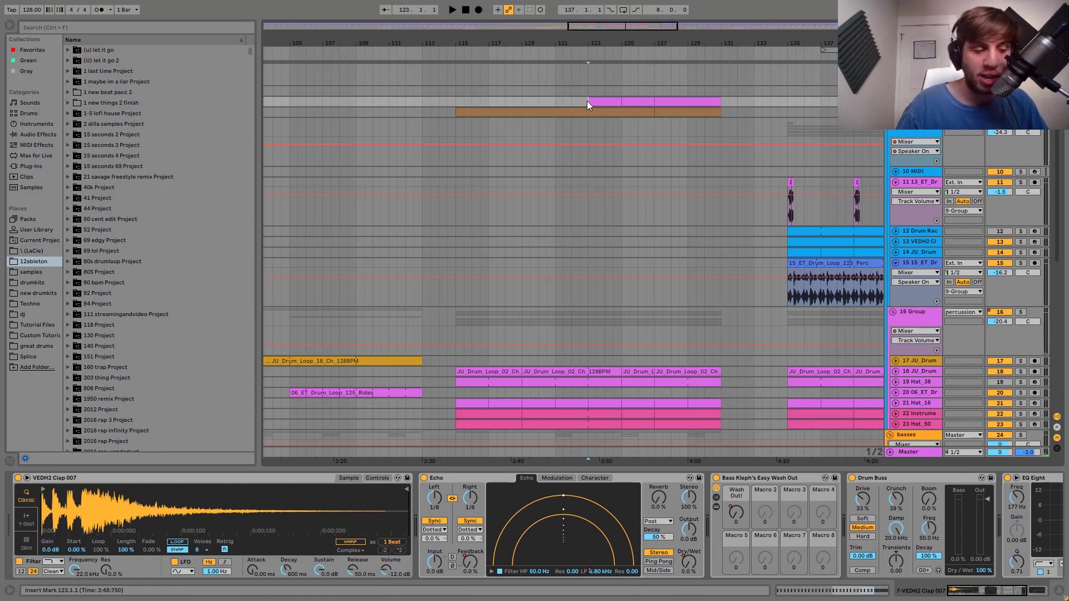
key("space")
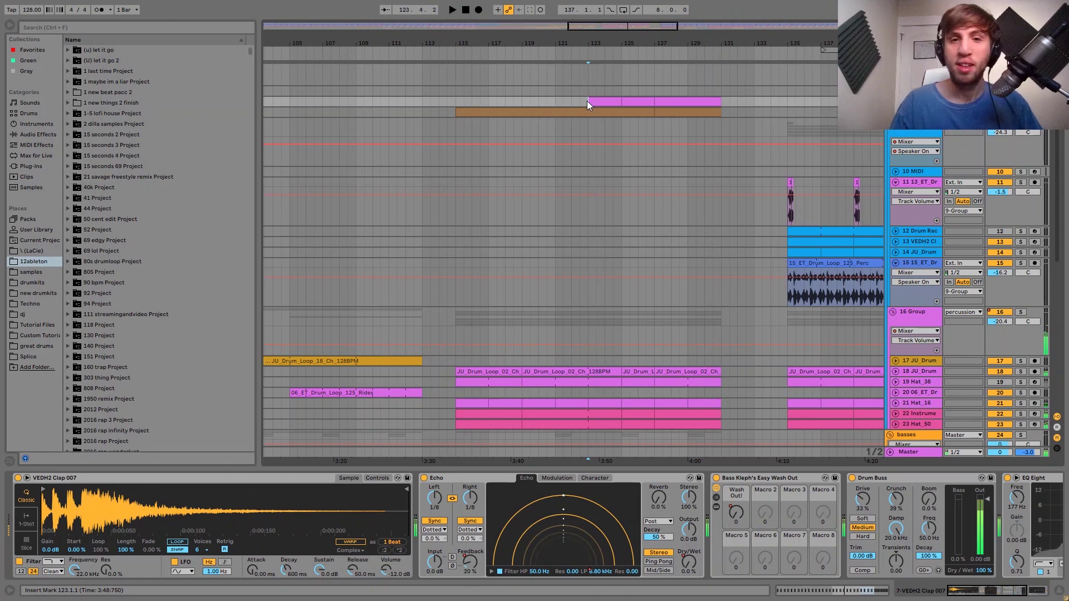